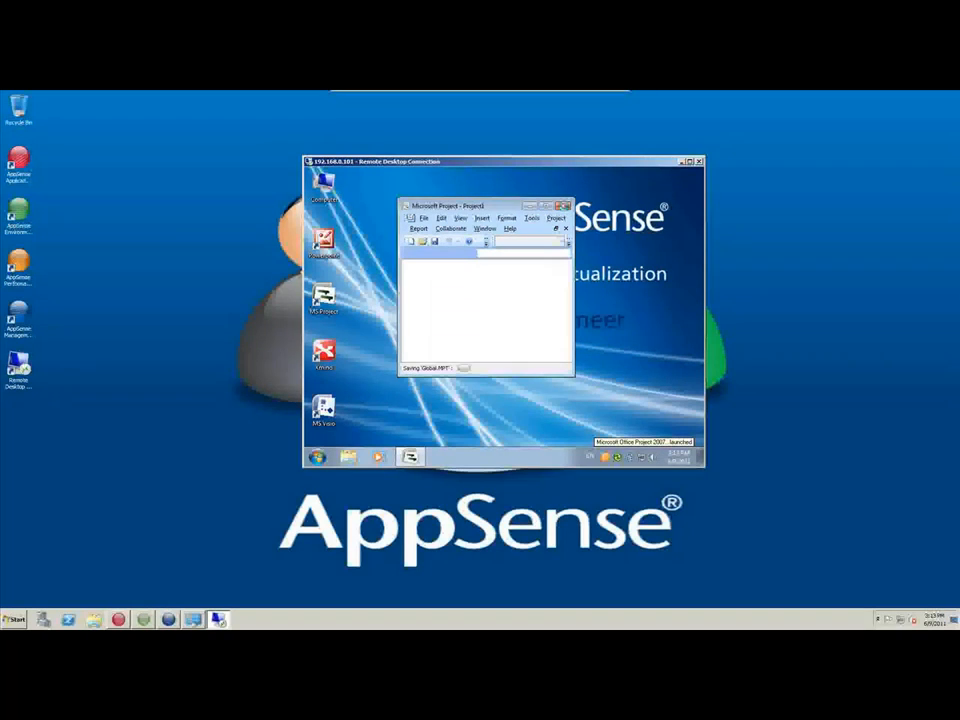
Close Microsoft Project in the remote desktop session and log off from that session.
click(563, 205)
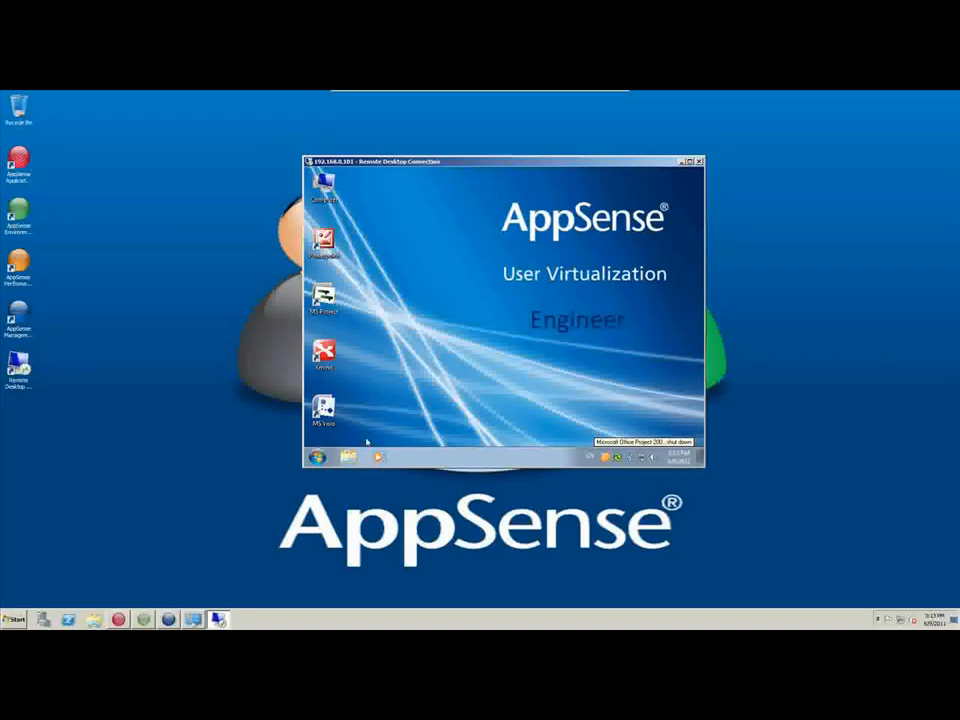
click(314, 462)
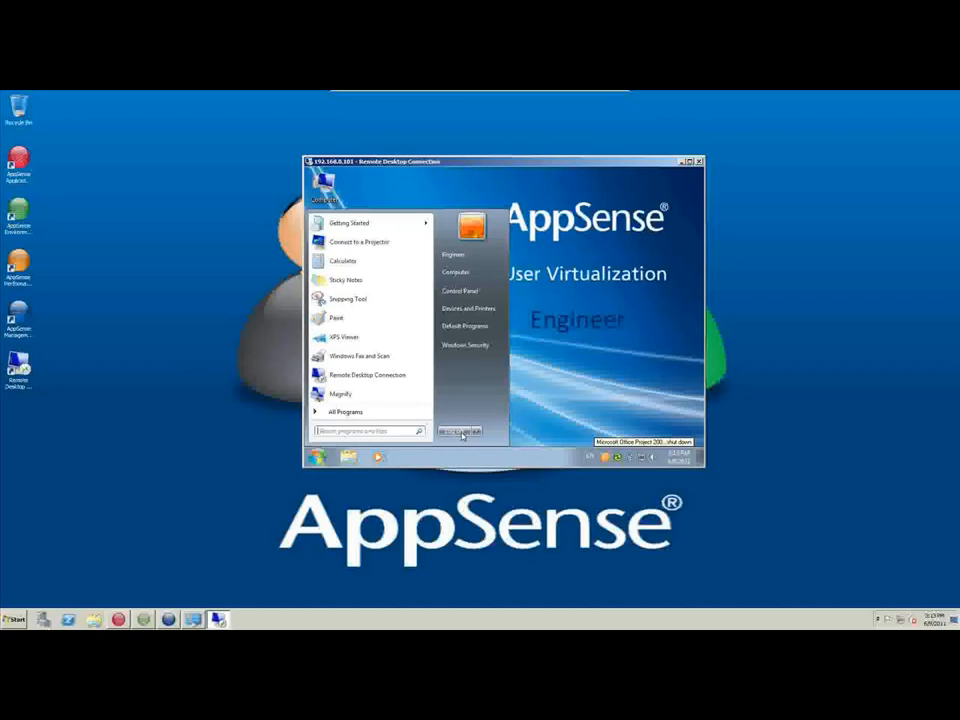
click(462, 436)
click(602, 356)
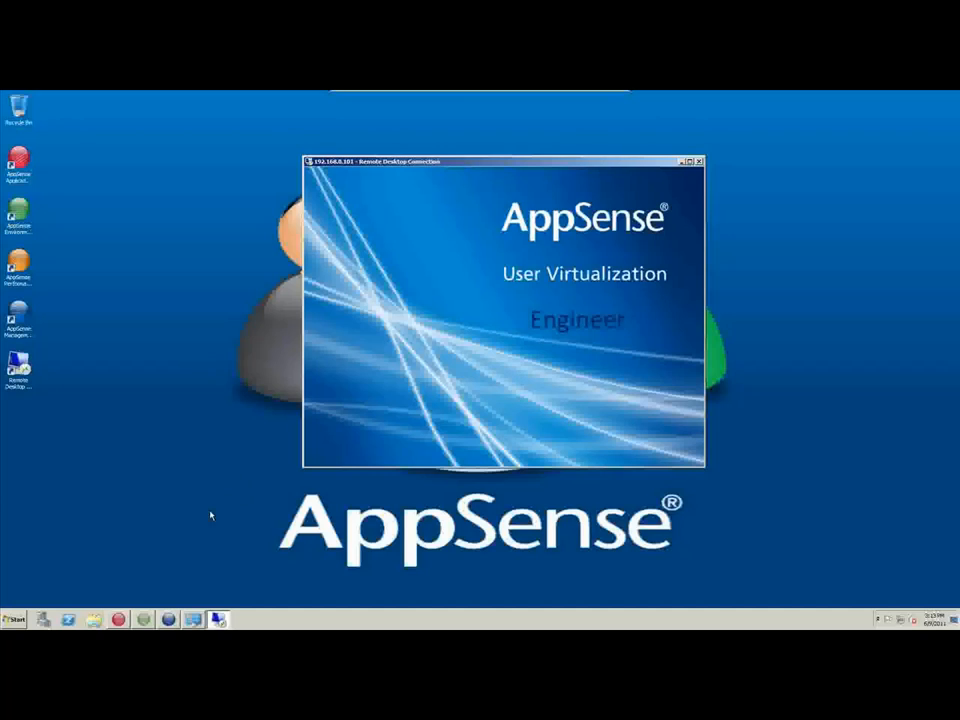
Switch to Environment Manager and show the actions of the Engineering group's Windows 7 condition in the user logon Desktop Shortcuts node.
click(145, 620)
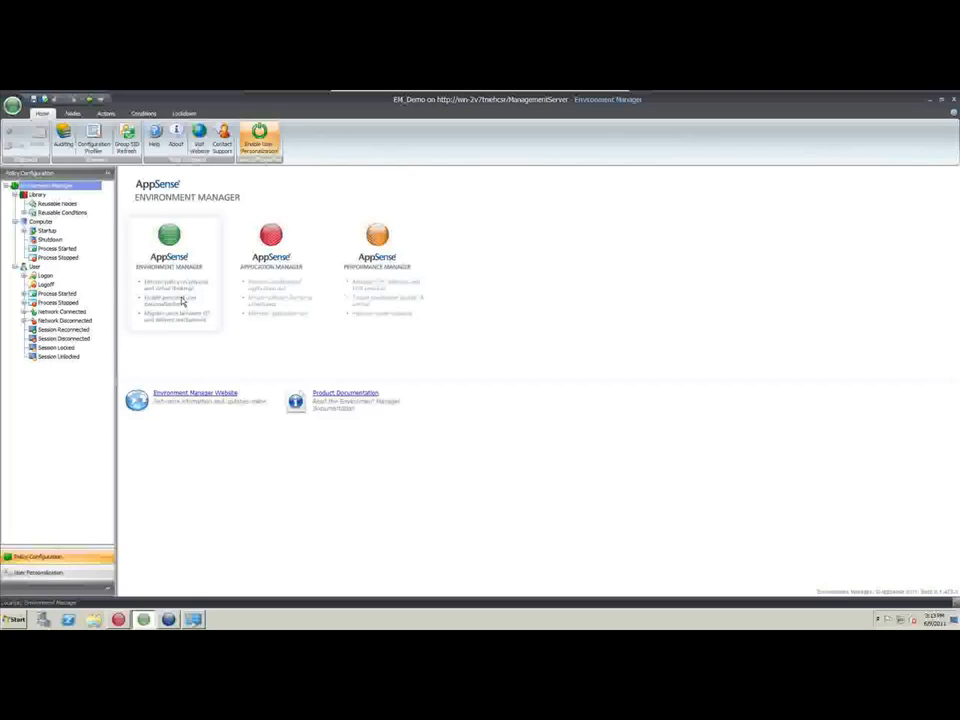
click(24, 276)
click(42, 275)
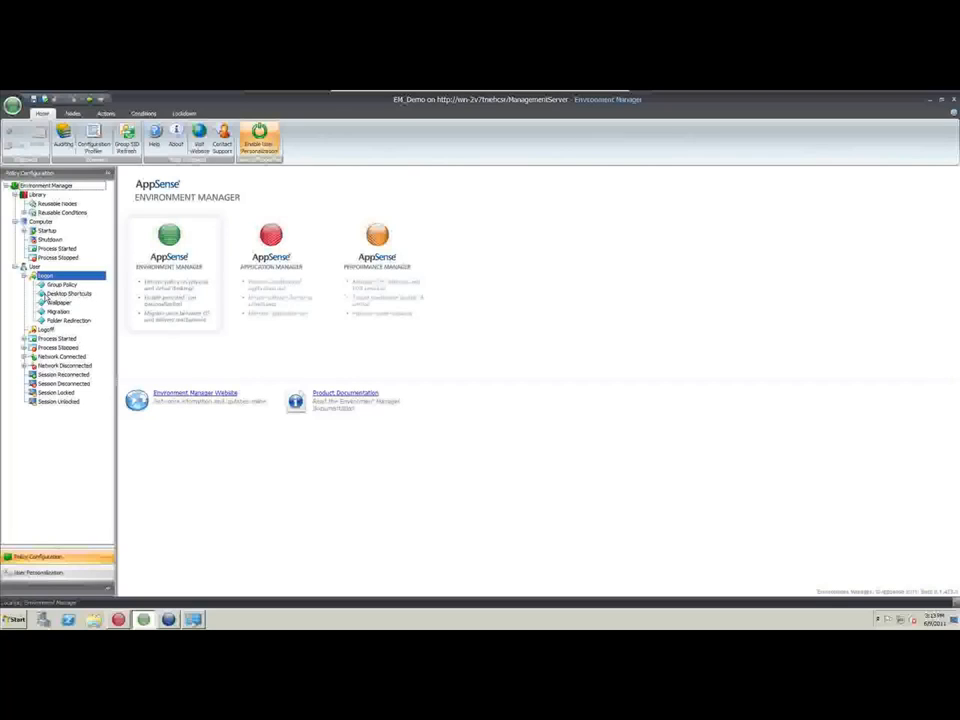
click(68, 293)
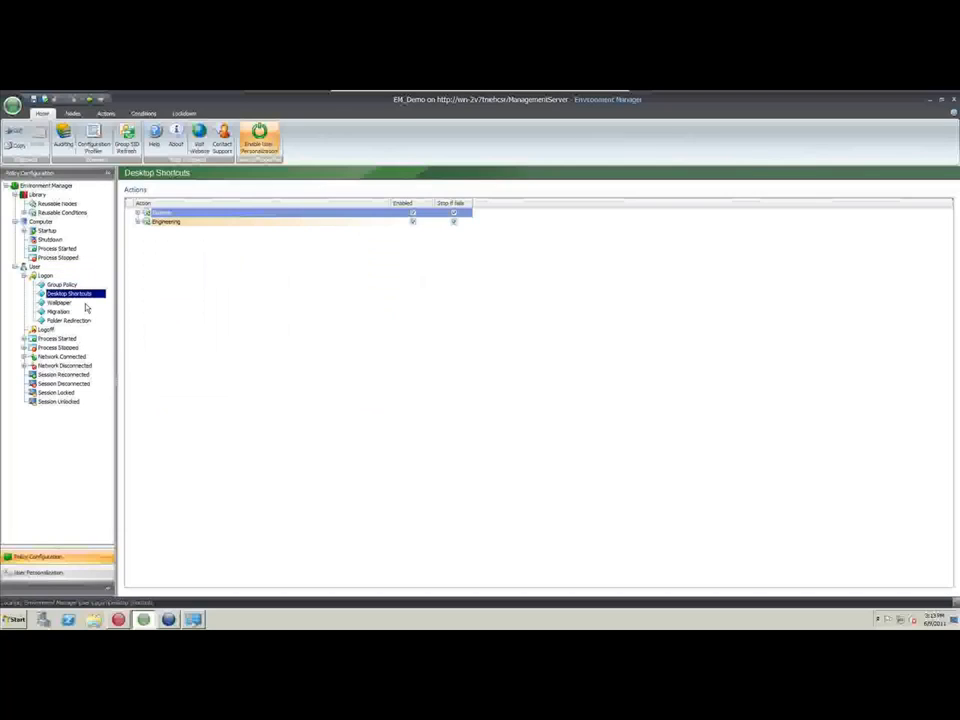
click(145, 304)
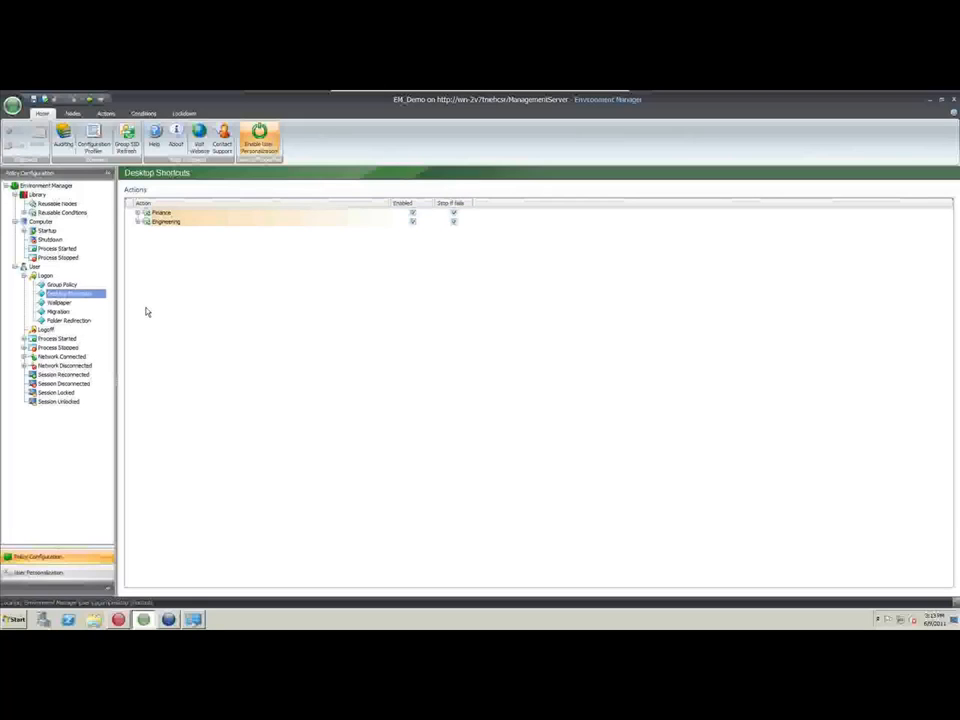
click(139, 222)
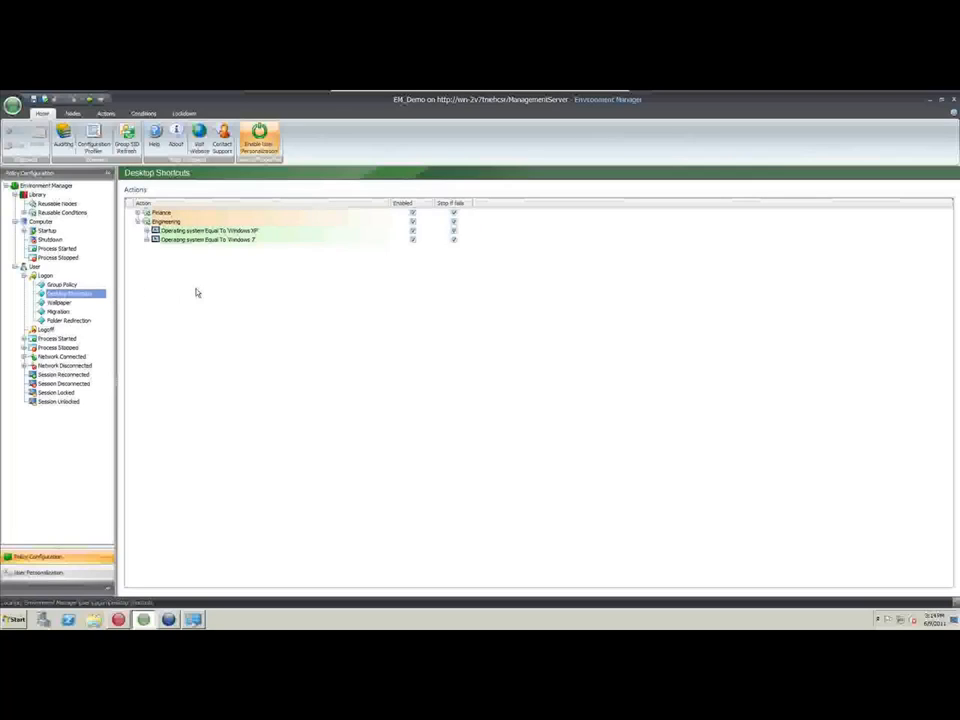
click(147, 240)
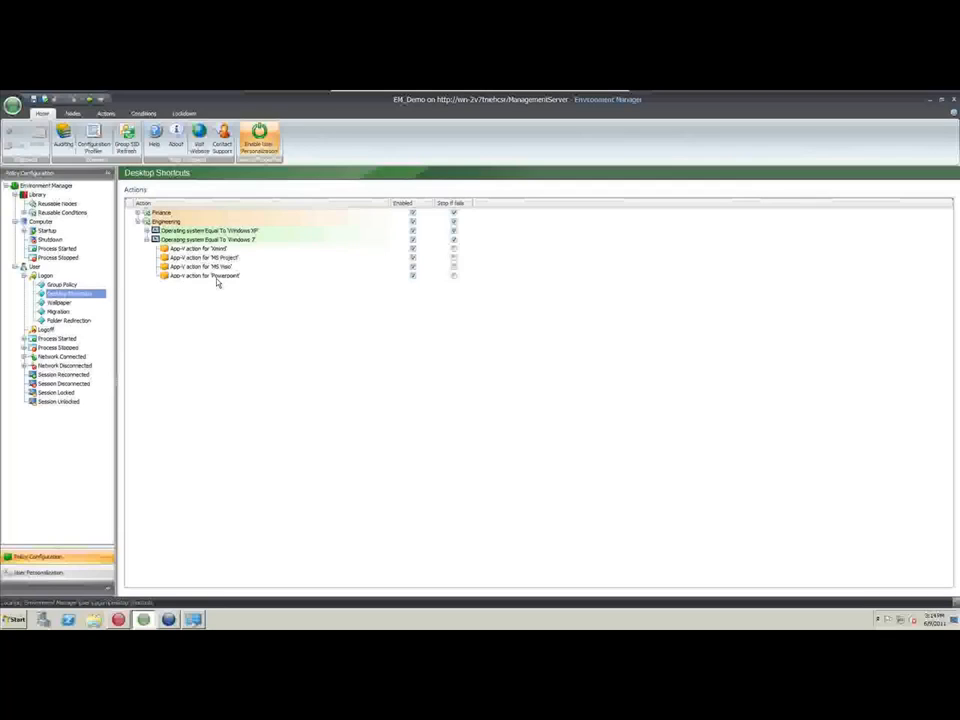
Start the App-V Wizard for a new action under Engineering's Windows 7 condition and proceed past the introduction.
right_click(208, 242)
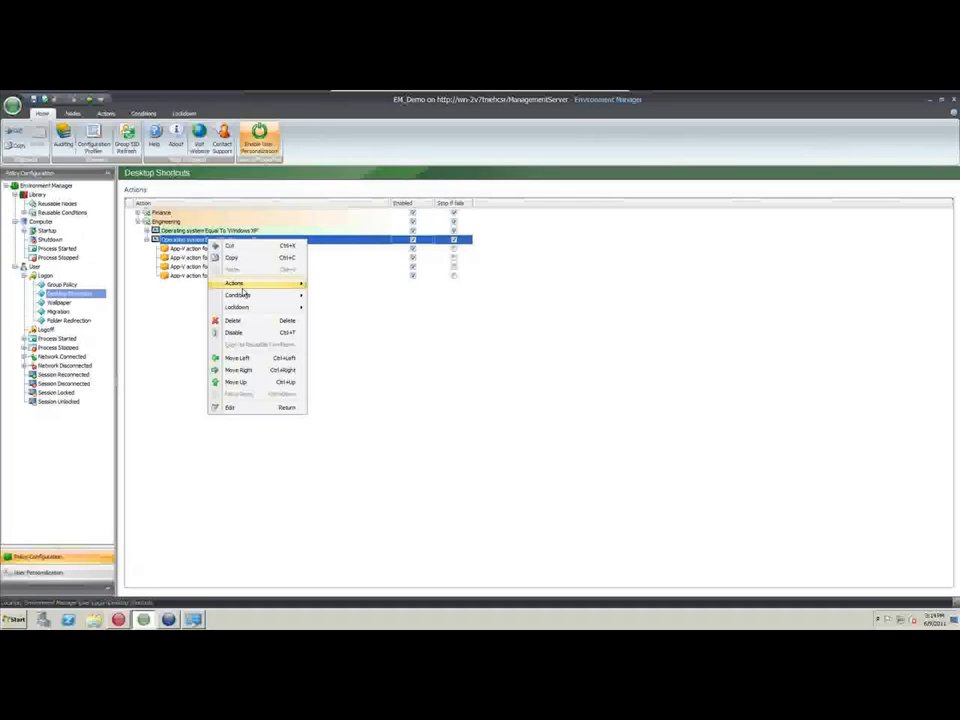
mouse_move(236, 284)
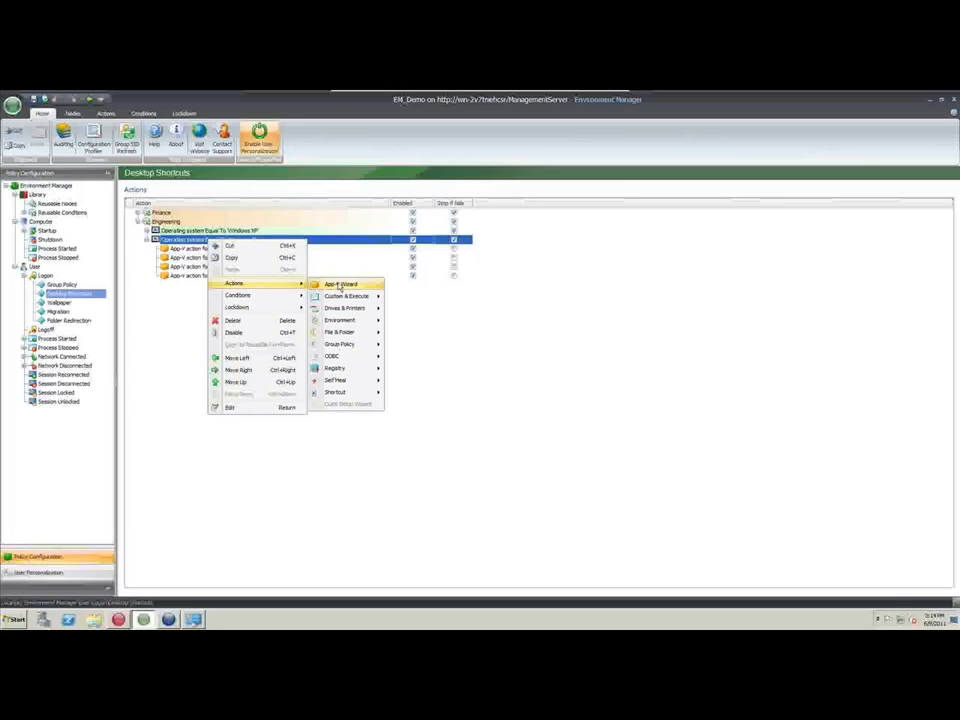
click(339, 287)
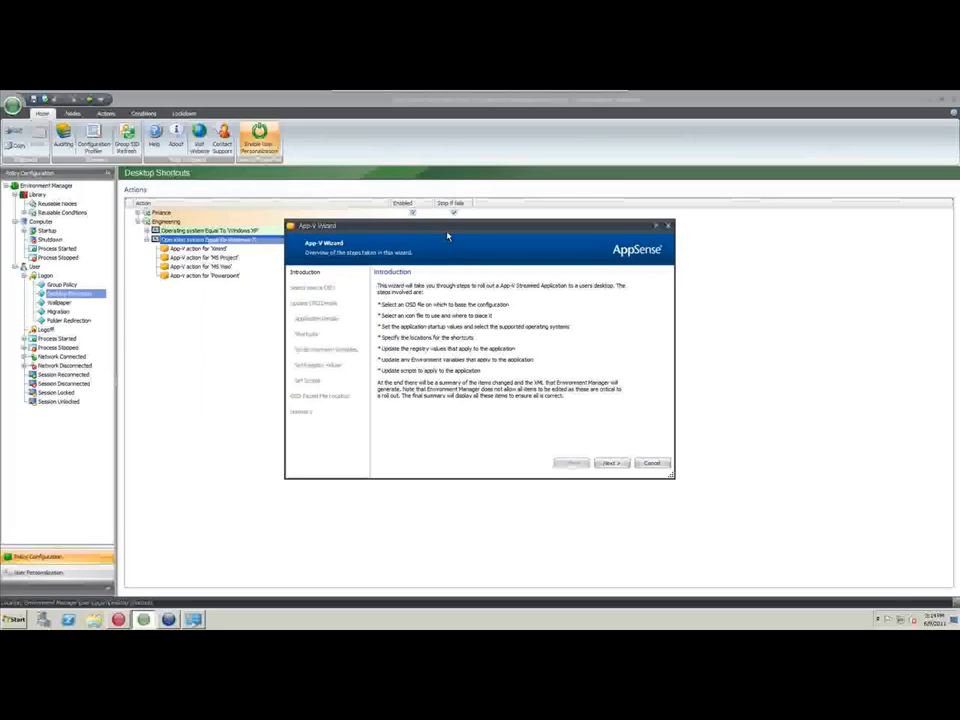
drag(447, 231, 424, 196)
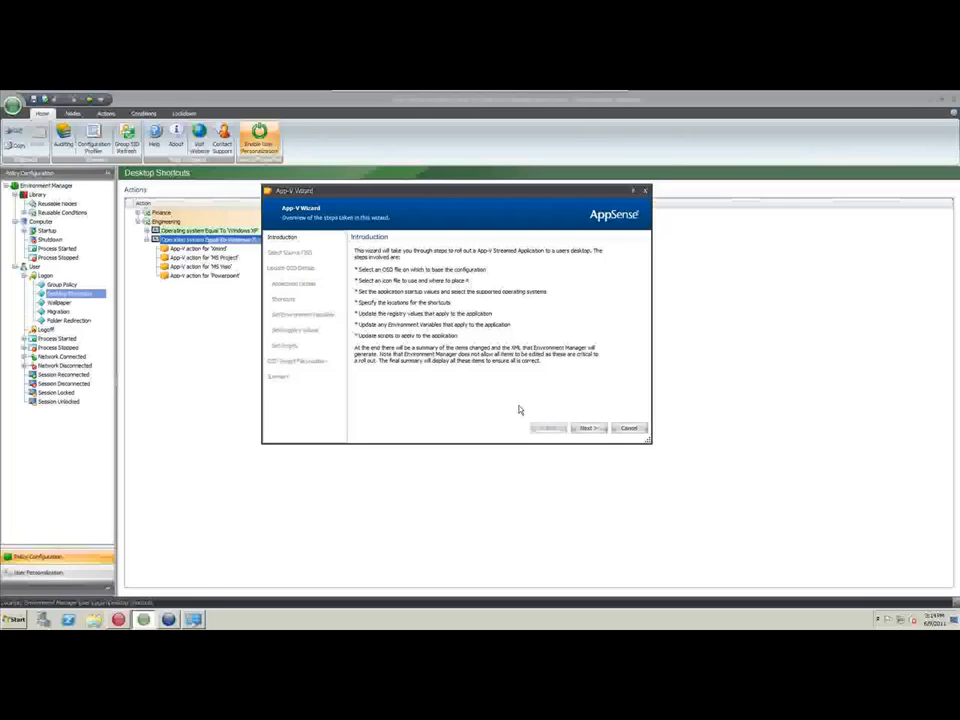
click(597, 429)
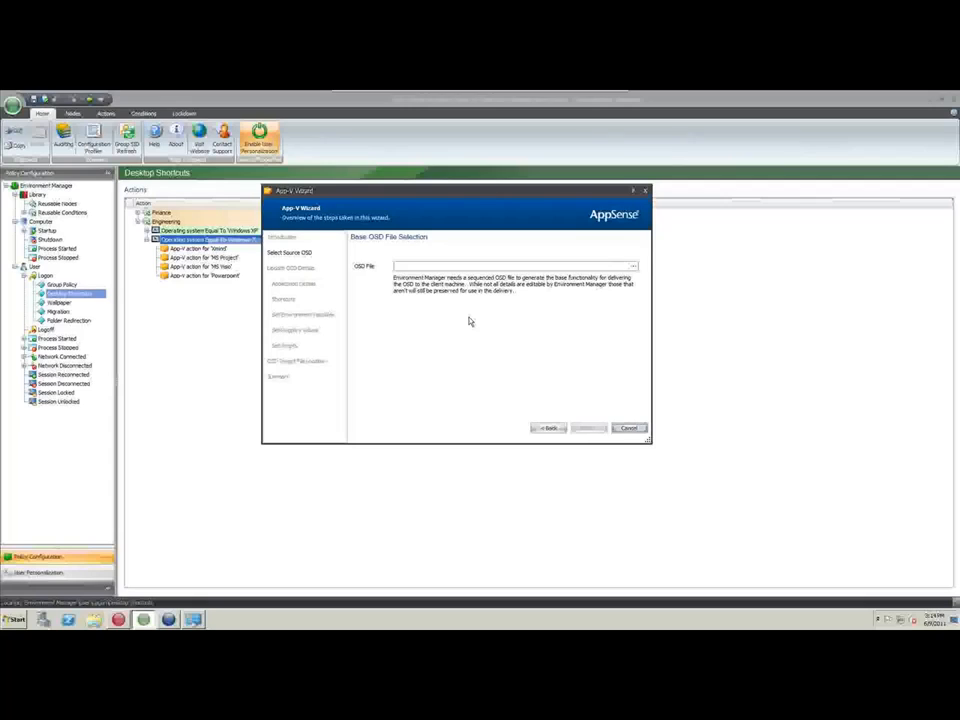
Choose Microsoft Office Excel 2007 12.0.4518.1014.osd from C:\Packages\NewOffice as the base OSD file, rooting its path at \\WIN-2V7TNIEHCSR.
click(632, 268)
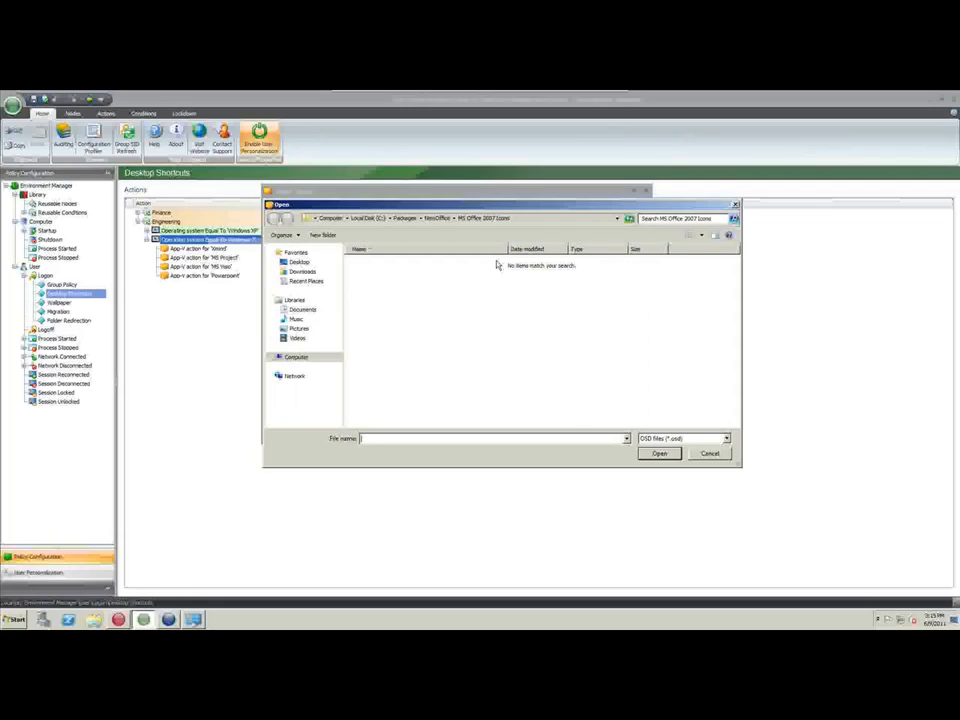
click(368, 219)
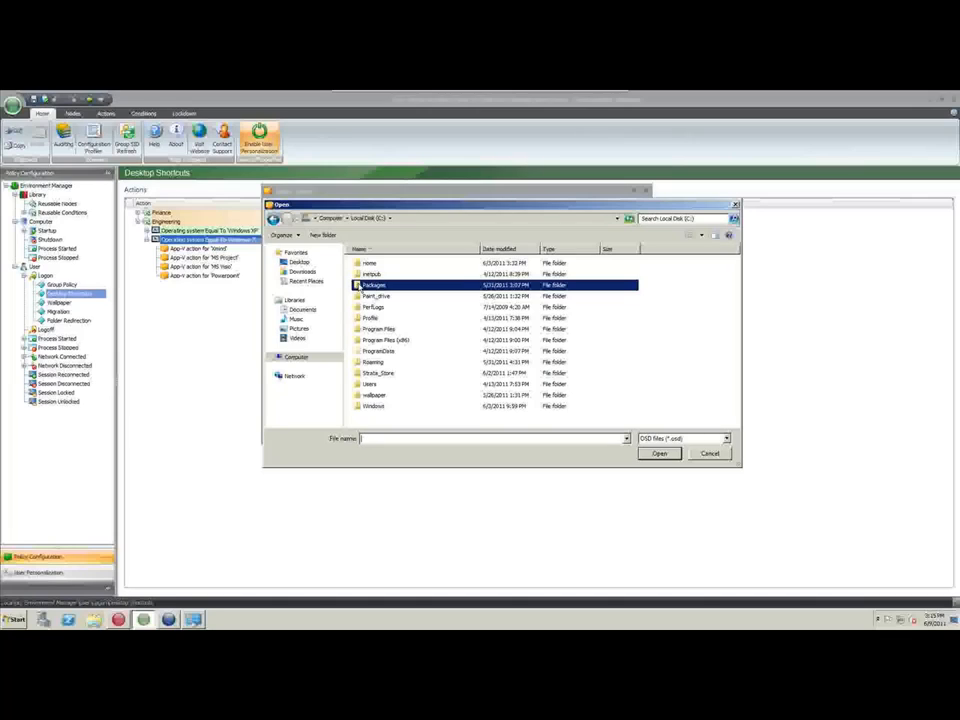
double_click(358, 287)
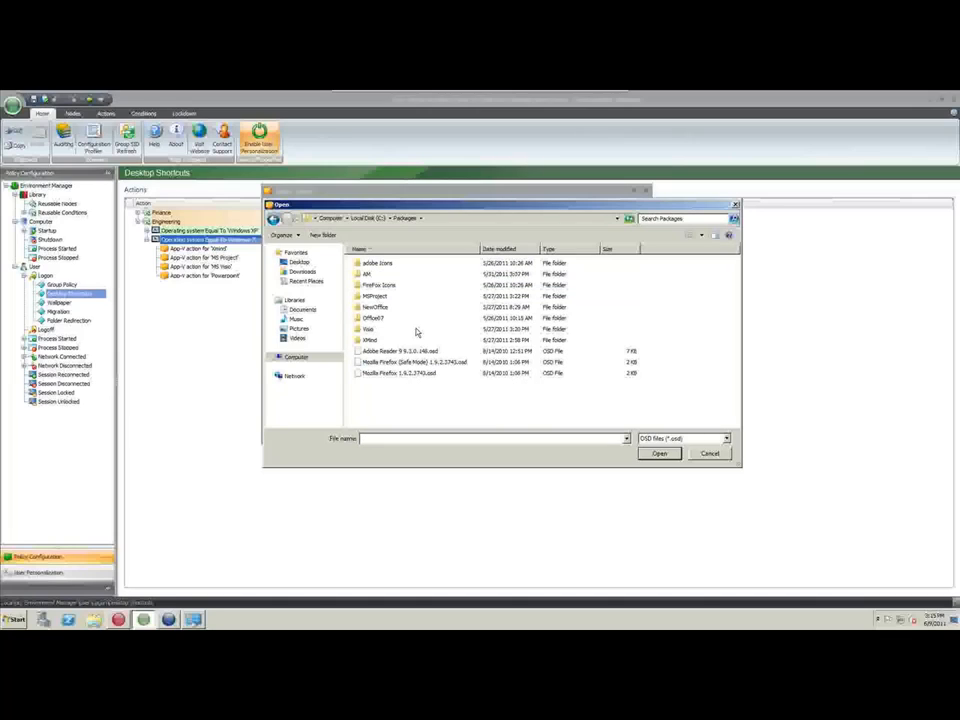
double_click(368, 306)
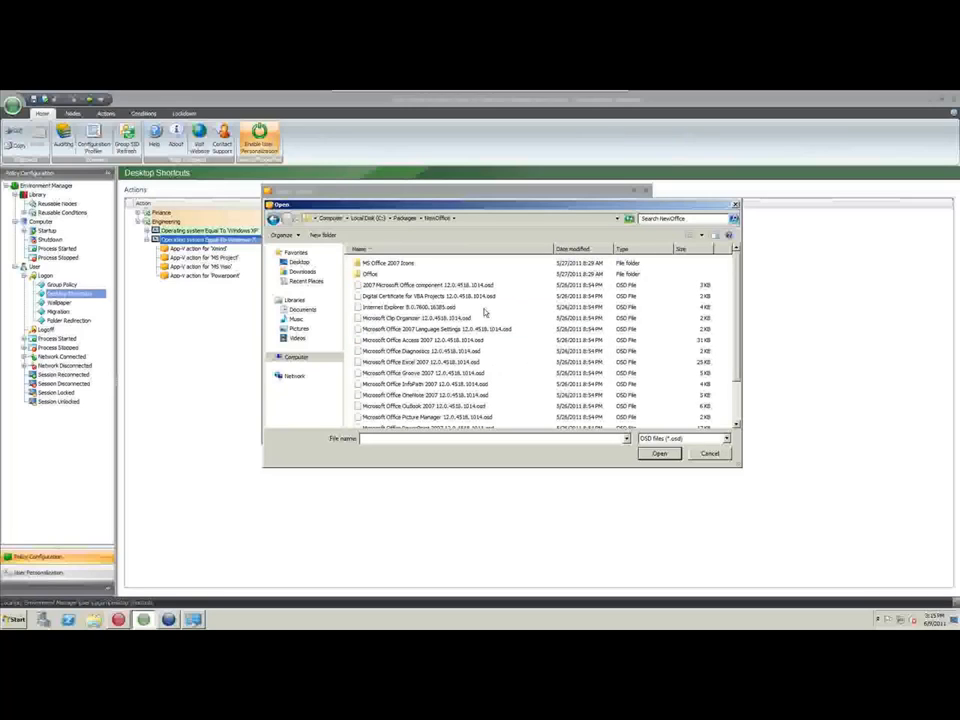
click(397, 362)
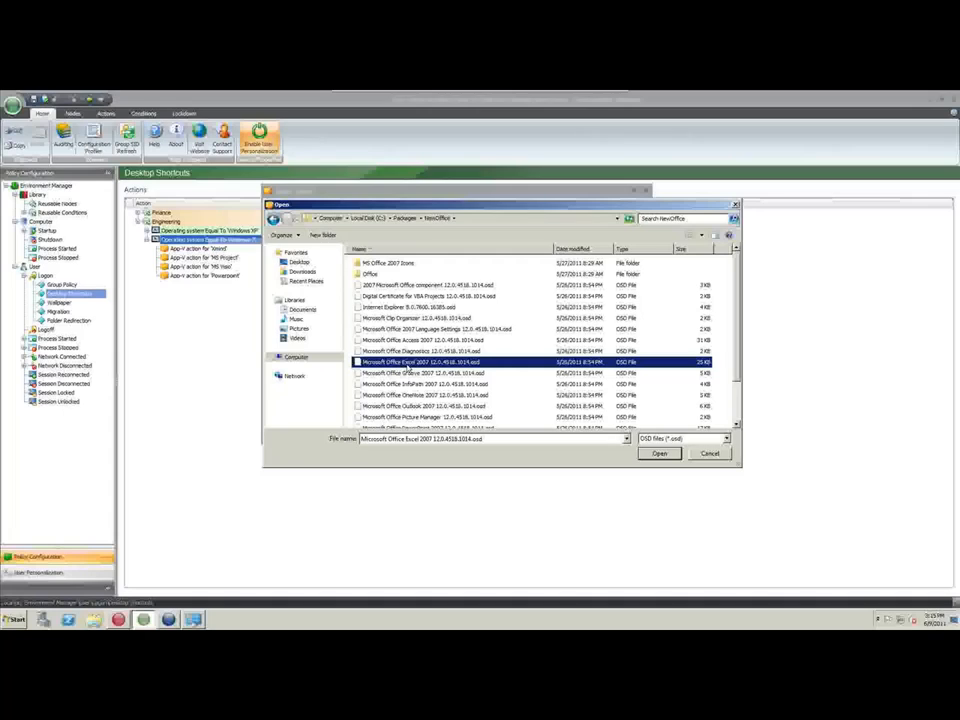
click(659, 453)
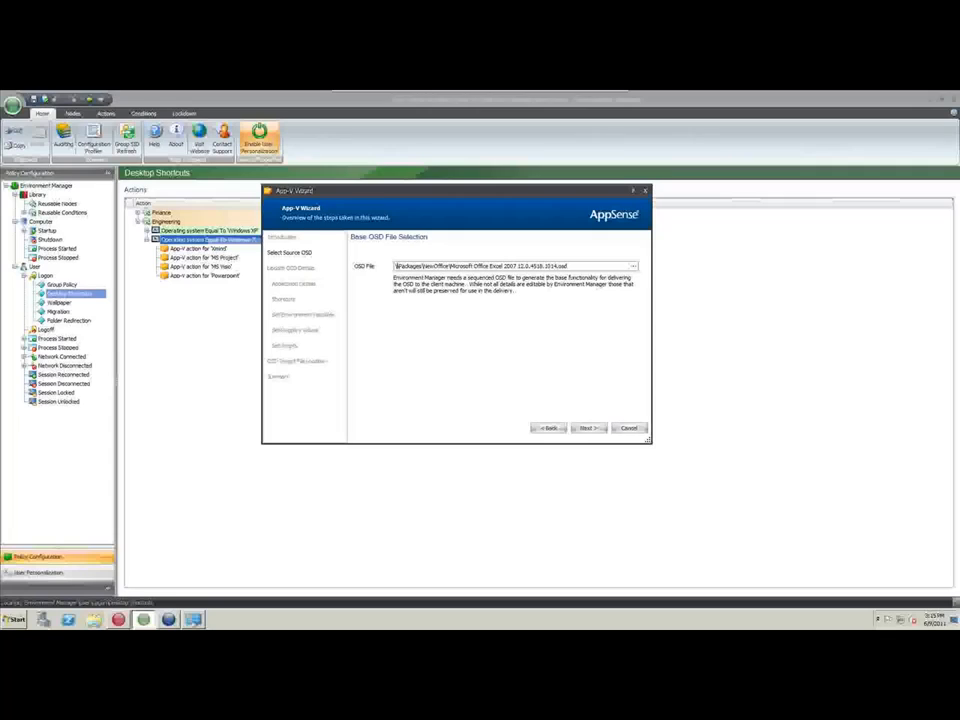
text(WIN-2V7TABEHCSR)
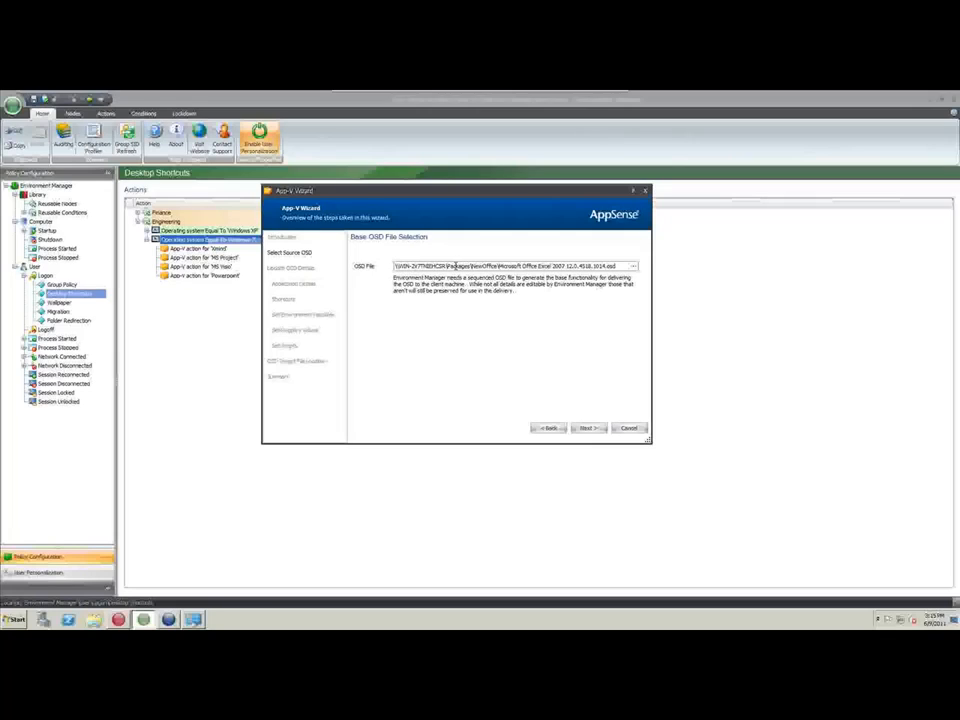
click(587, 428)
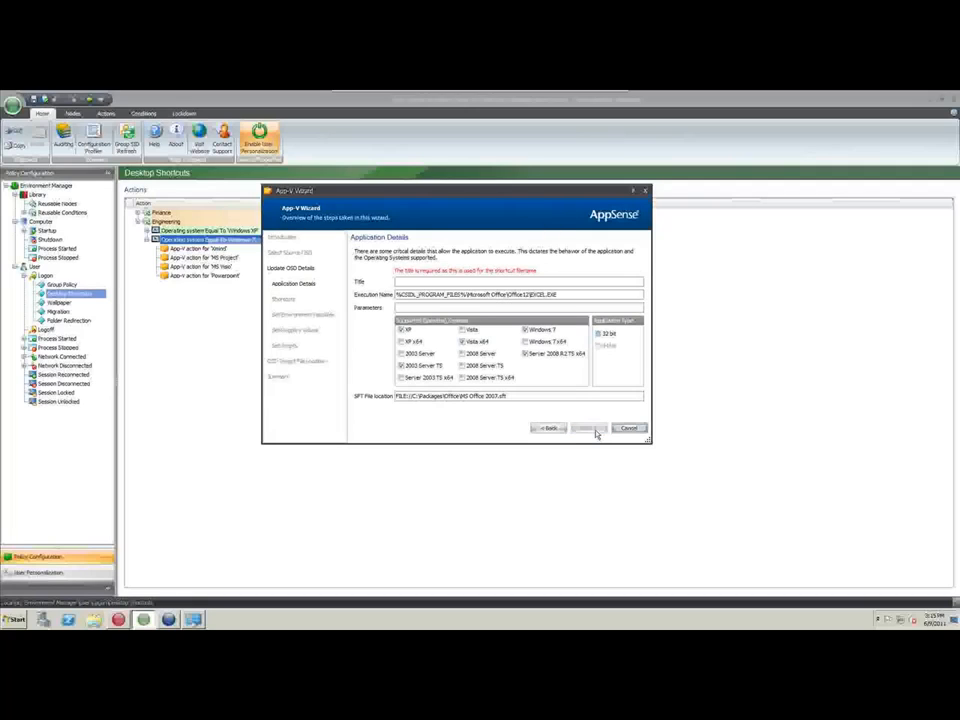
Title the application MS Excel in the application details.
click(455, 281)
text(My)
text( E)
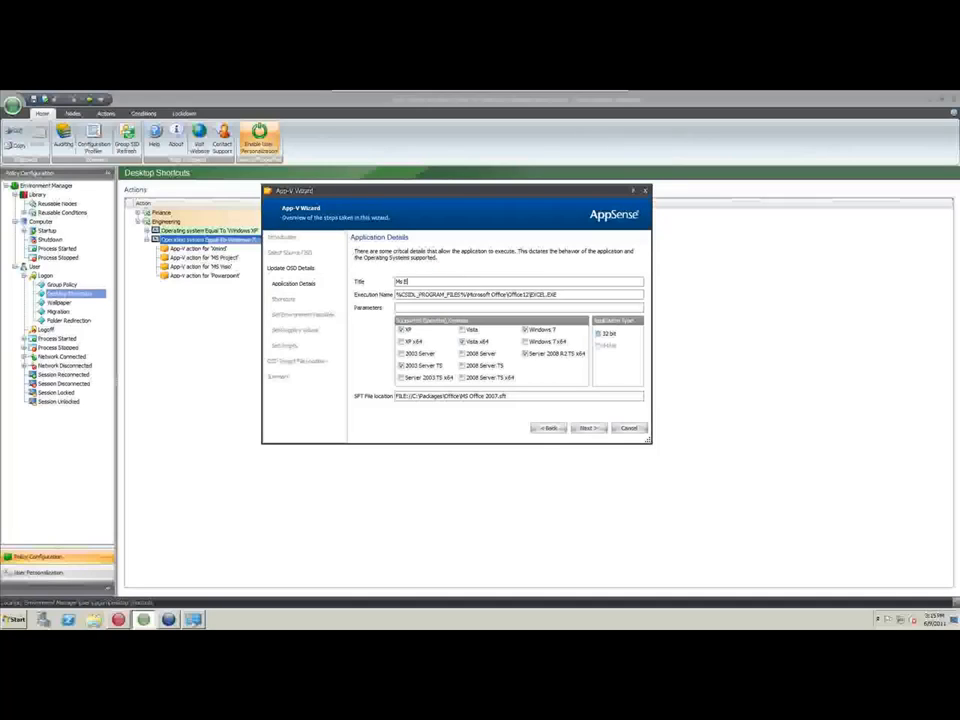
text(xcel)
click(402, 282)
key(BackSpace)
text(S)
Try to redirect the SFT file location to the NewOffice folder under \\WIN-2V7TNIEHCSR\Packages.
drag(417, 396, 364, 397)
text(\)
text(WIN-2V7TNIEHCSR)
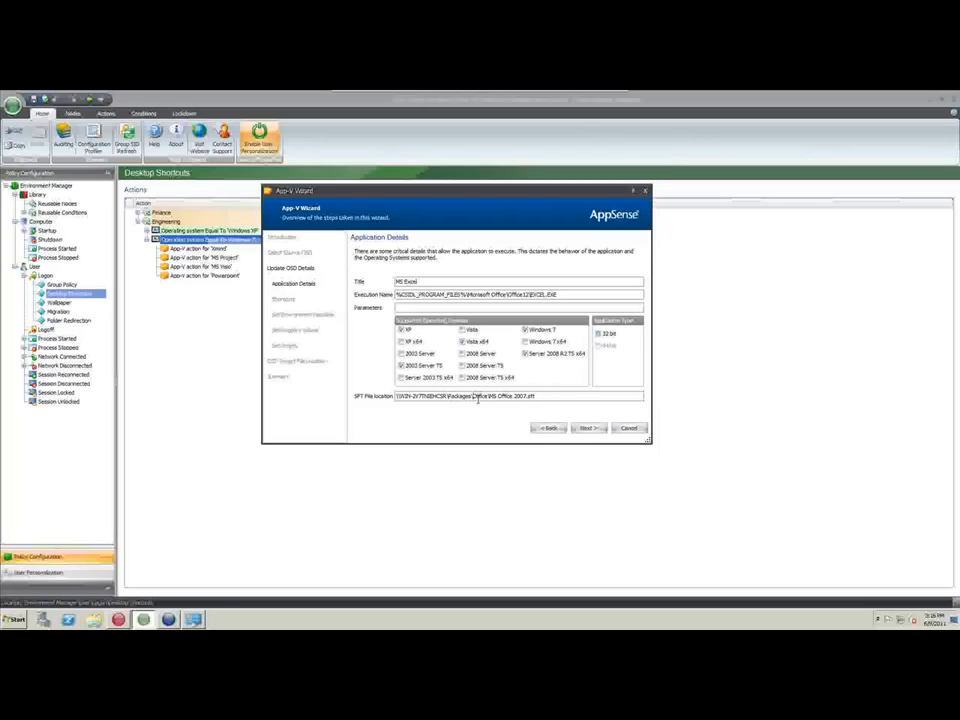
text(New Office\)
Clear the SFT file location and continue to the shortcut settings.
key(Delete)
key(Delete)
key(Delete)
key(Delete)
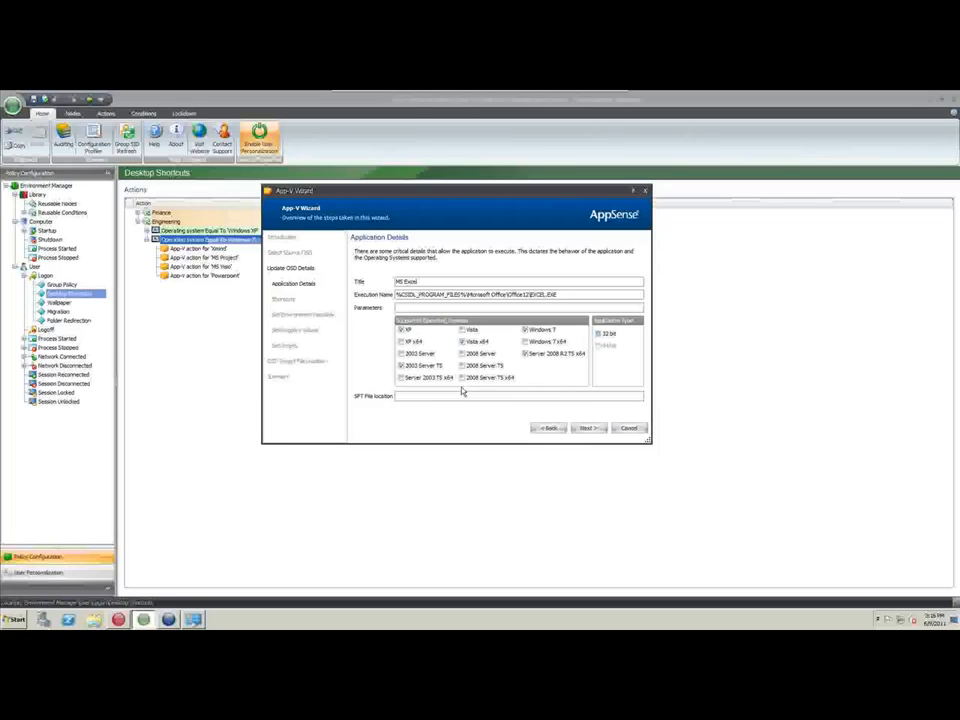
click(587, 428)
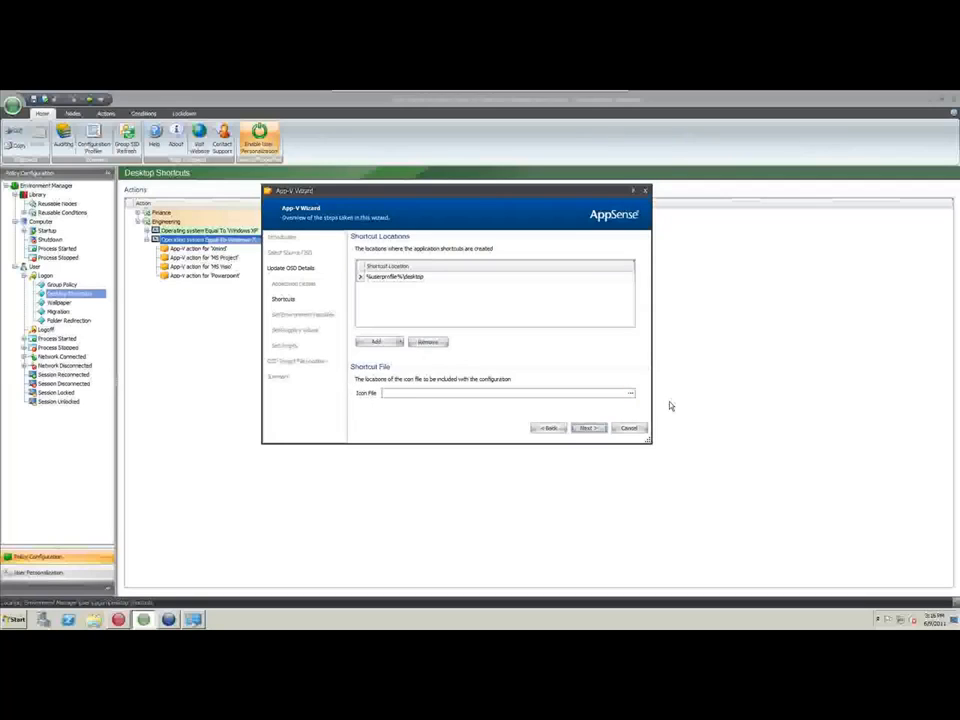
Set the icon file to Microsoft Office Excel 2007 12.0.4518.1014.ico from MS Office 2007 Icons, rooting its path at \\WIN-2V7TNIEHCSR.
click(630, 393)
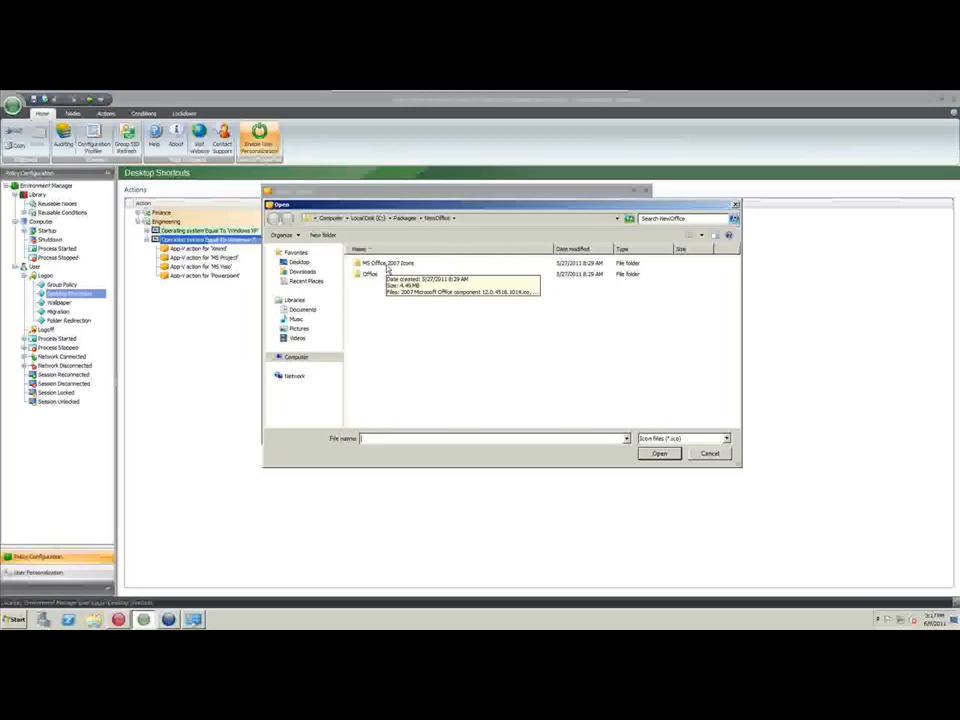
double_click(388, 264)
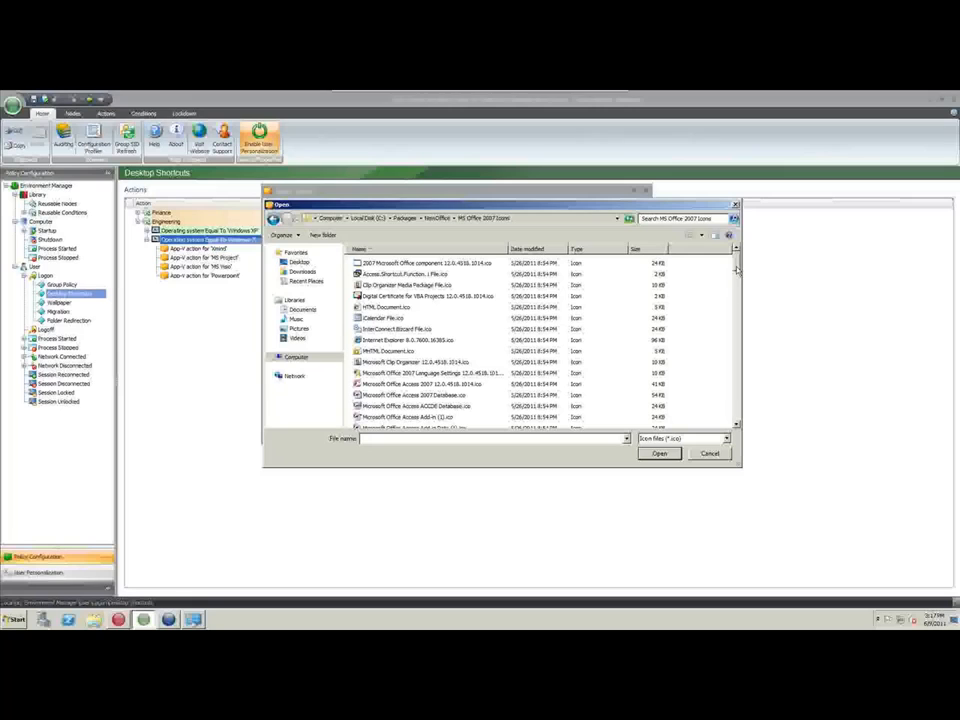
drag(737, 264, 740, 318)
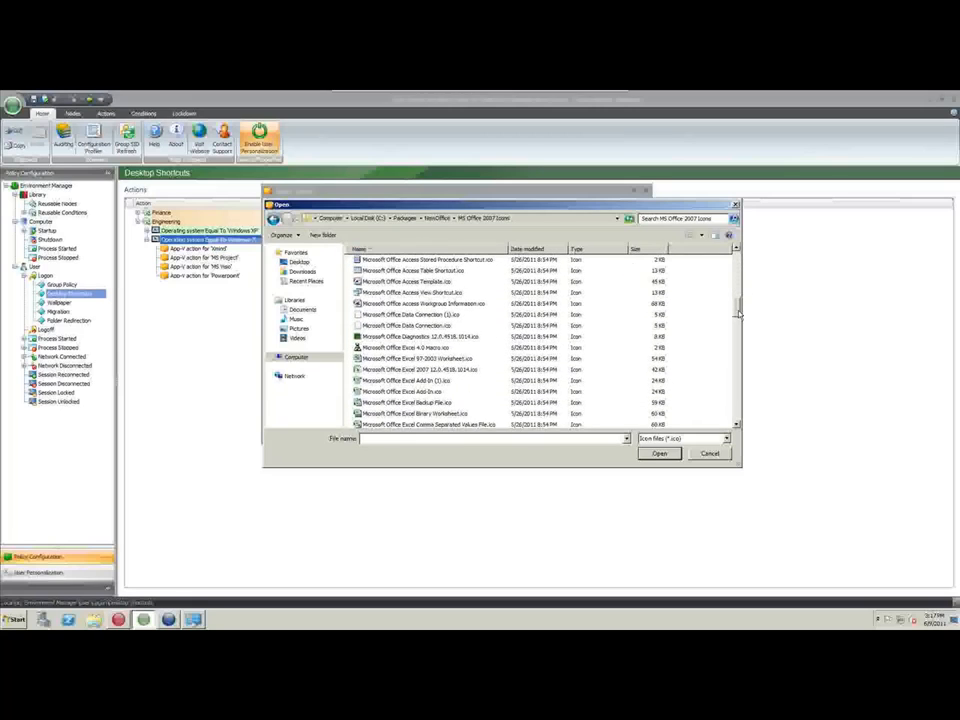
click(368, 370)
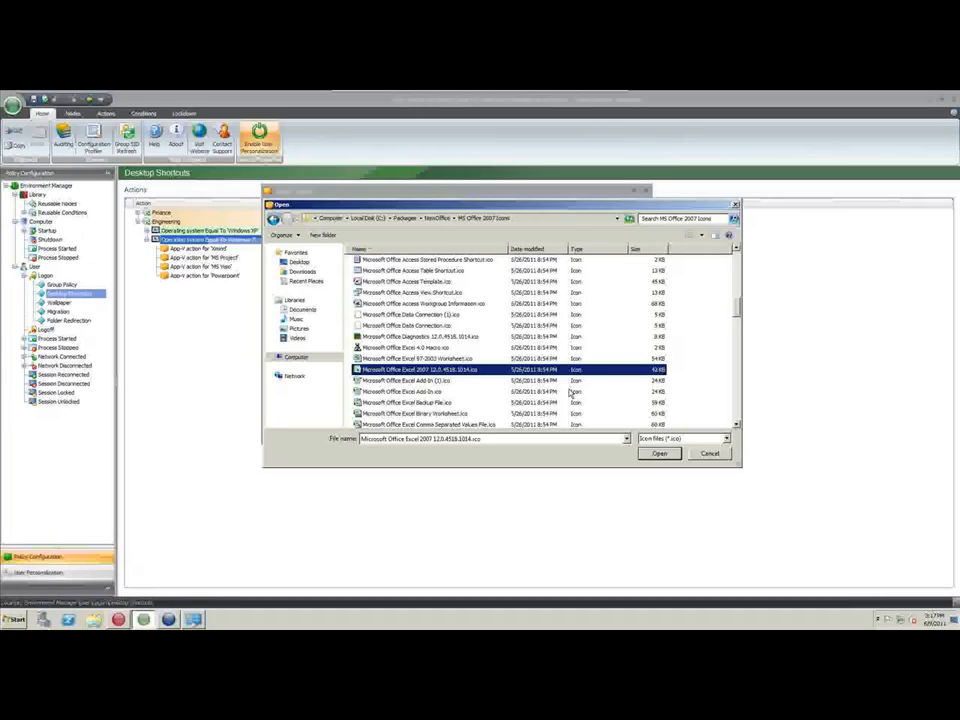
click(659, 453)
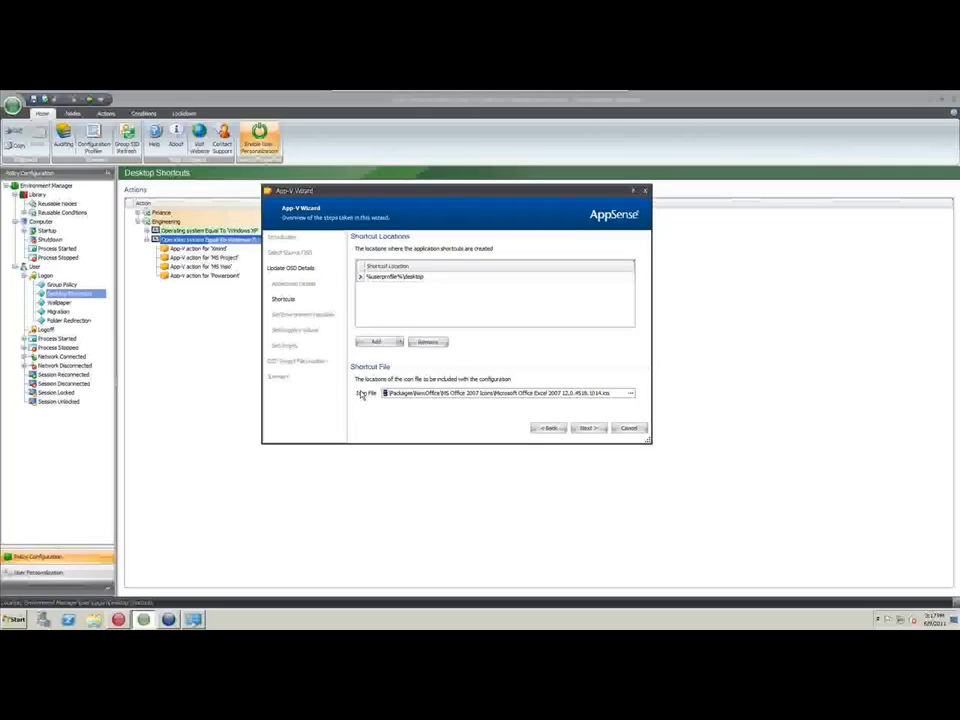
key(BackSpace)
text(\)
text(WIN-2V7TNIEHCSR)
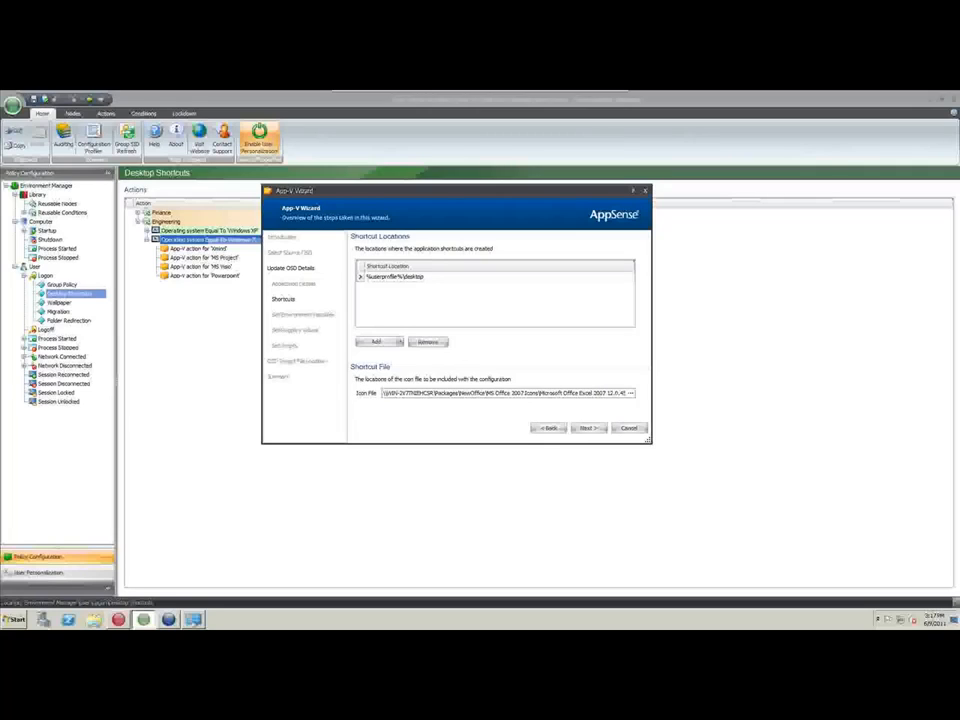
Continue to the environment variables and look through those available for the current user.
click(585, 429)
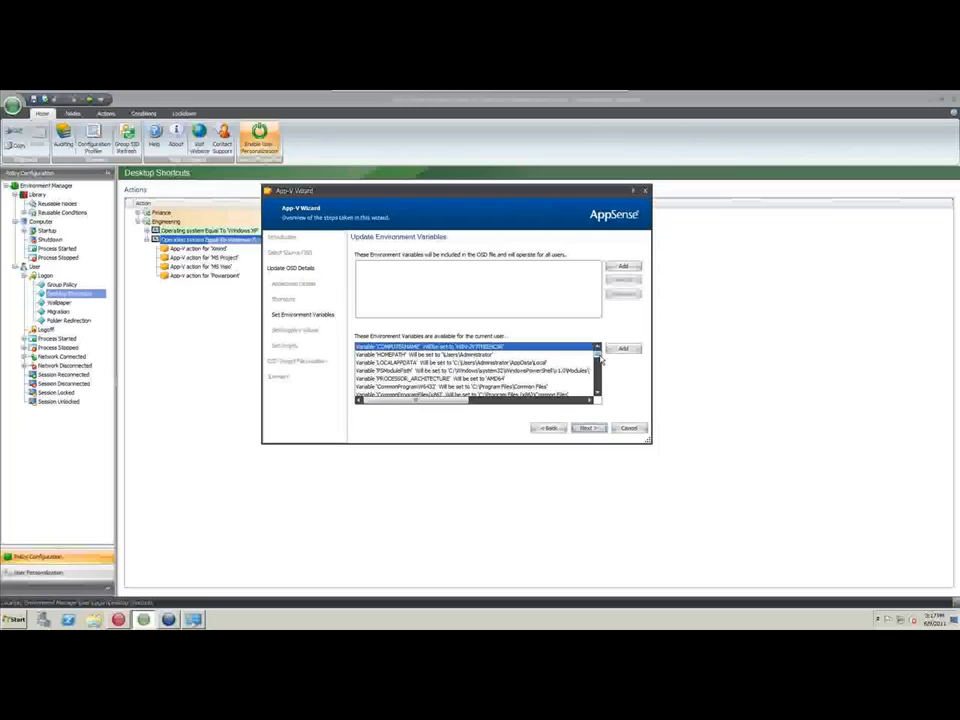
scroll(601, 361, down, 2)
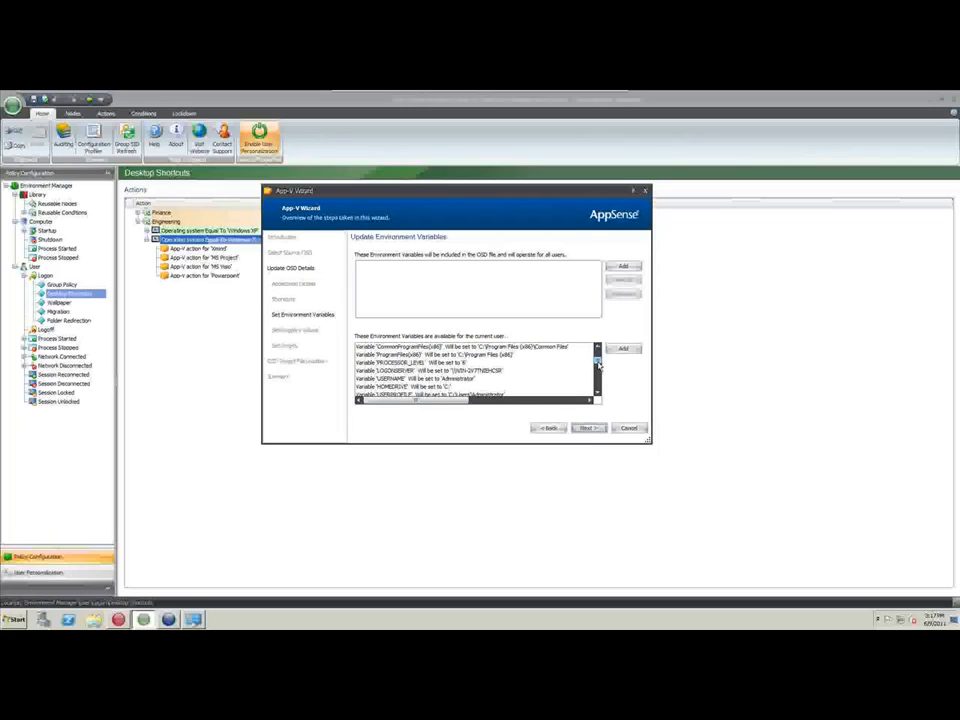
drag(598, 363, 598, 350)
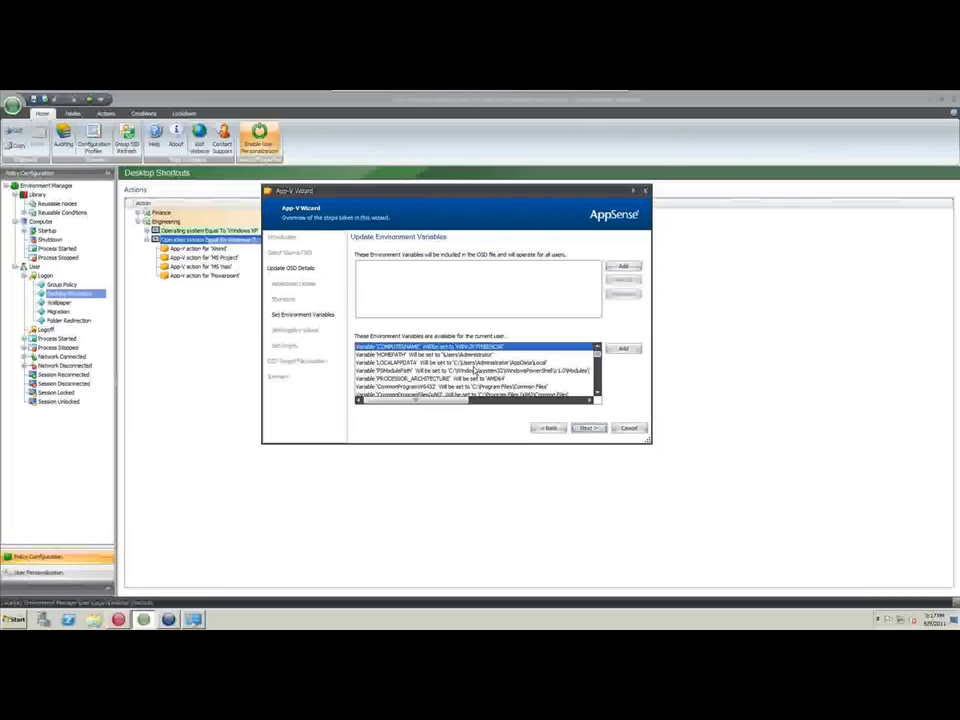
Include the LOCALAPPDATA environment variable in the OSD file and continue to the summary with default file paths and no registry values or scripts.
double_click(474, 363)
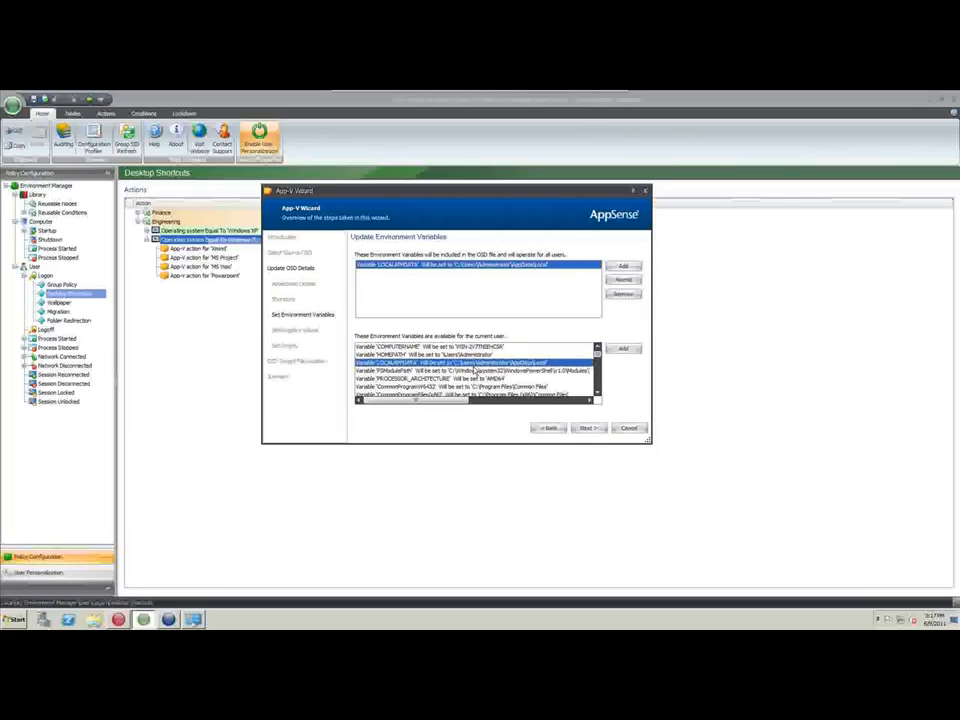
click(590, 428)
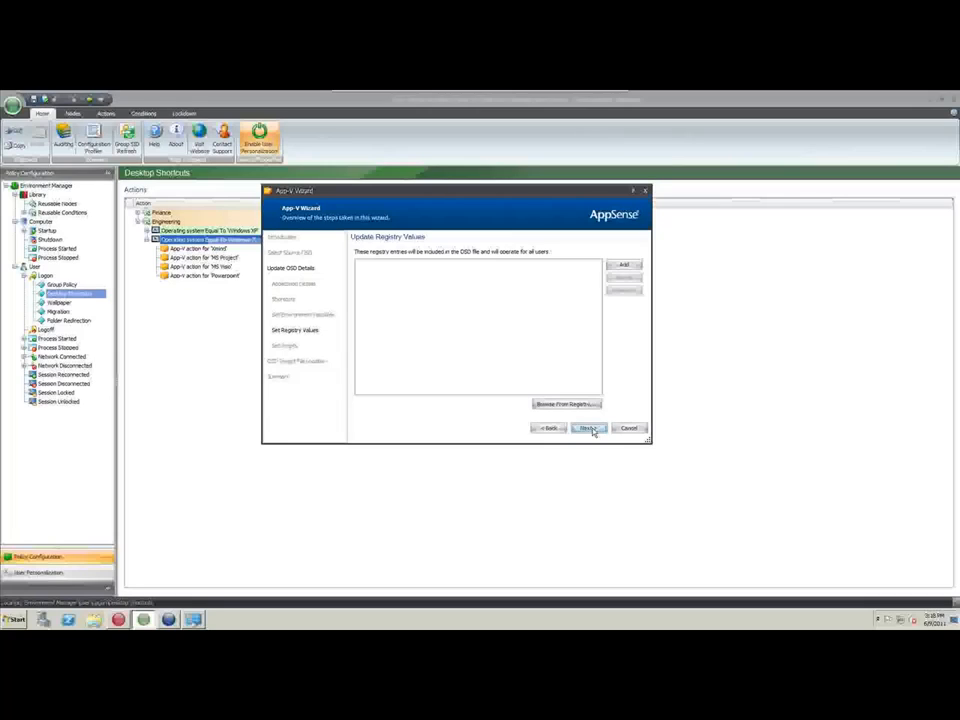
click(588, 428)
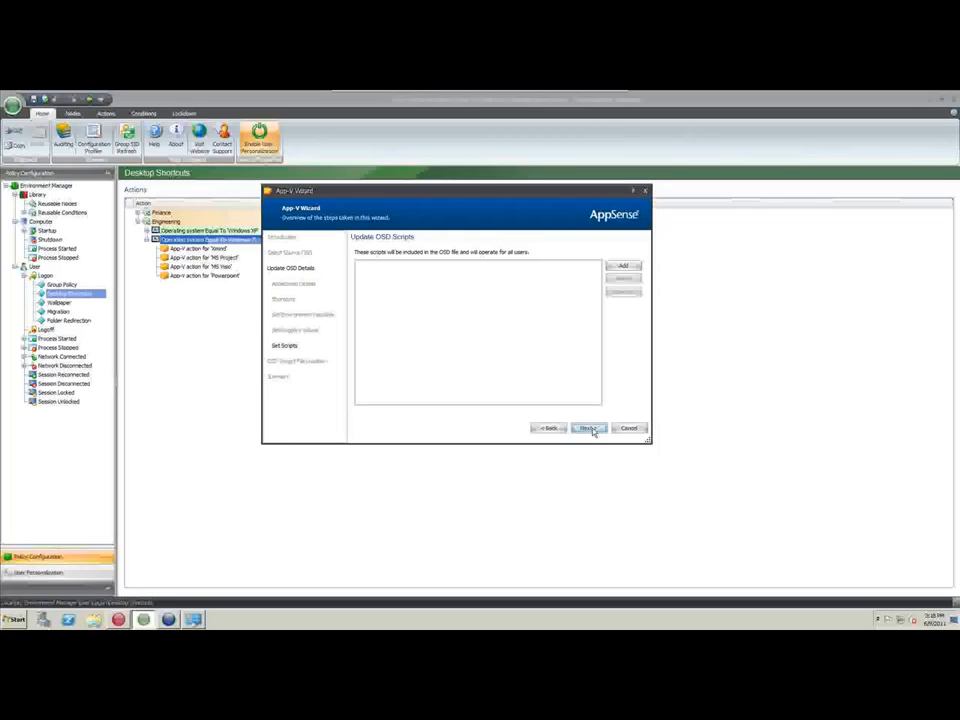
click(589, 428)
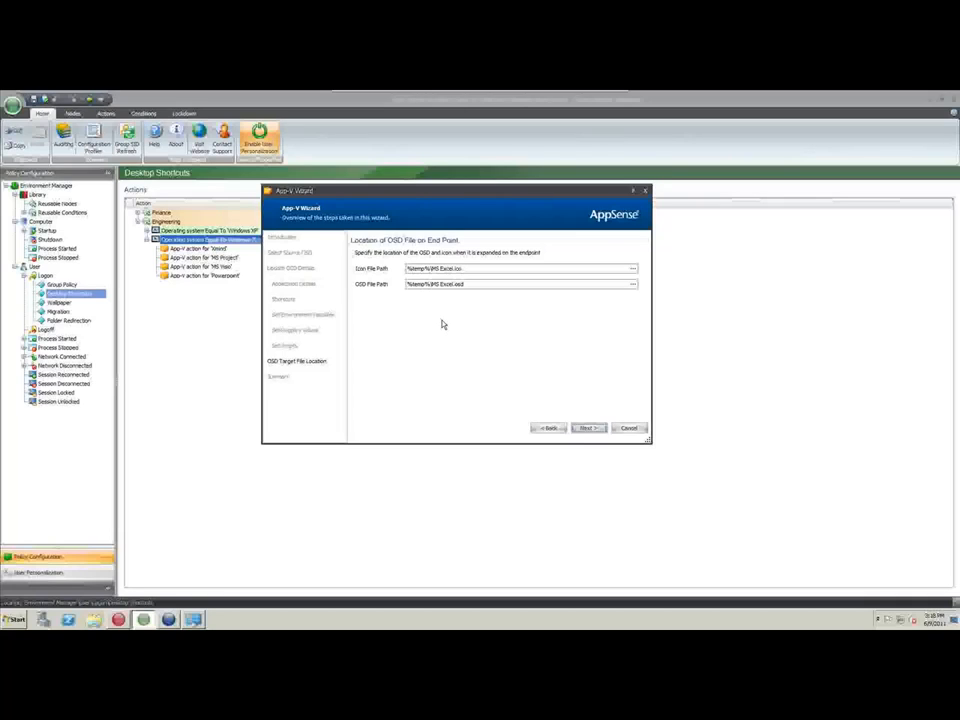
click(584, 429)
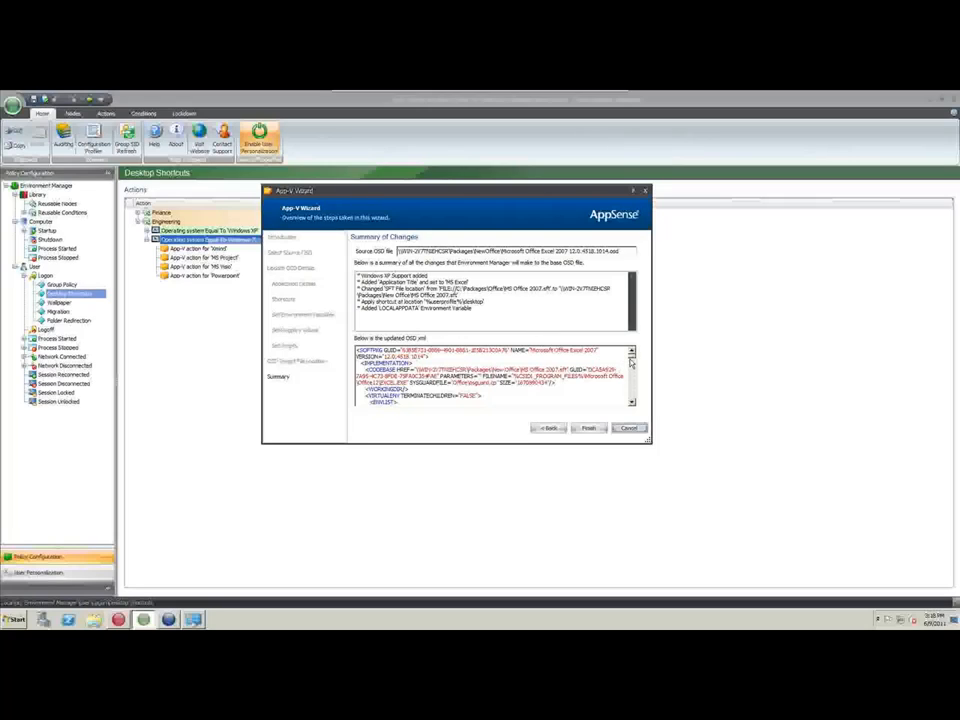
Review the updated OSD XML in the summary of changes and finish the MS Excel App-V action.
scroll(631, 360, down, 10)
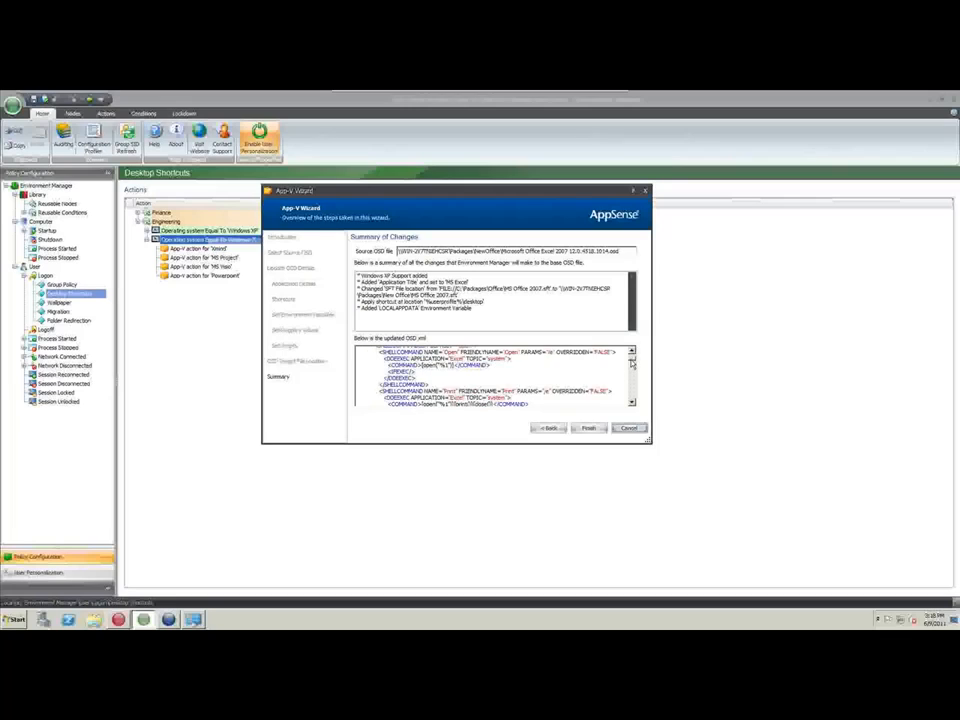
scroll(631, 366, down, 3)
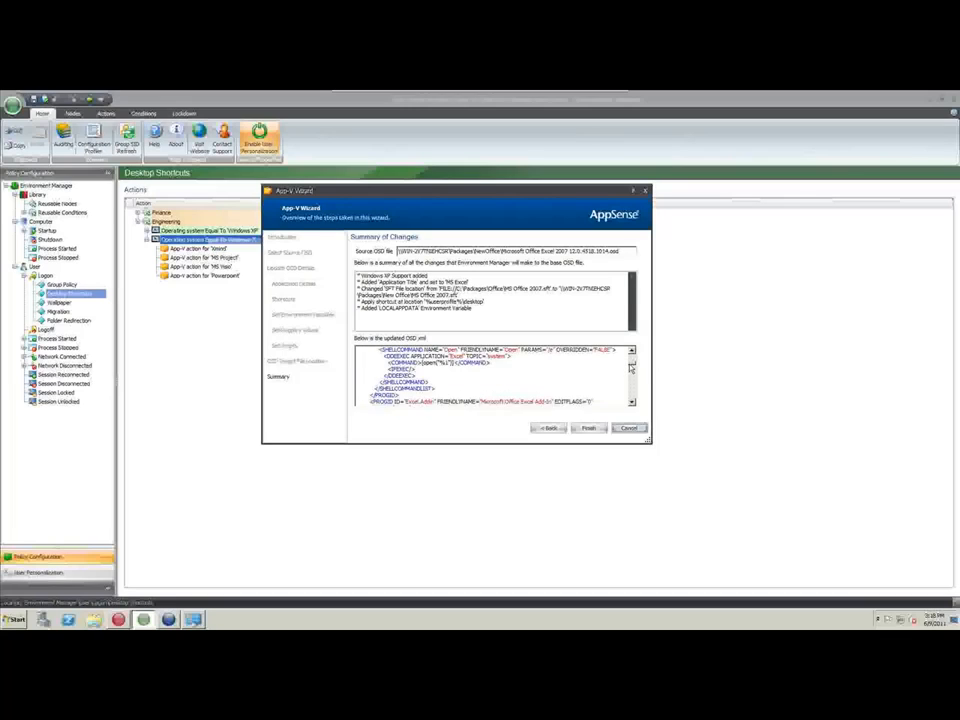
scroll(631, 370, up, 13)
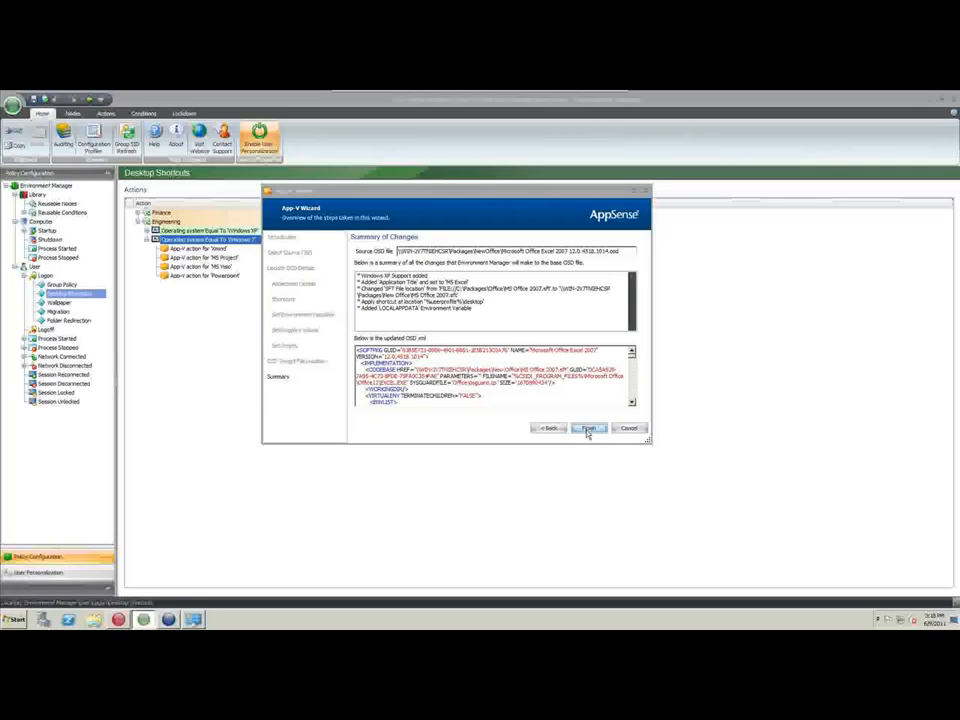
click(588, 429)
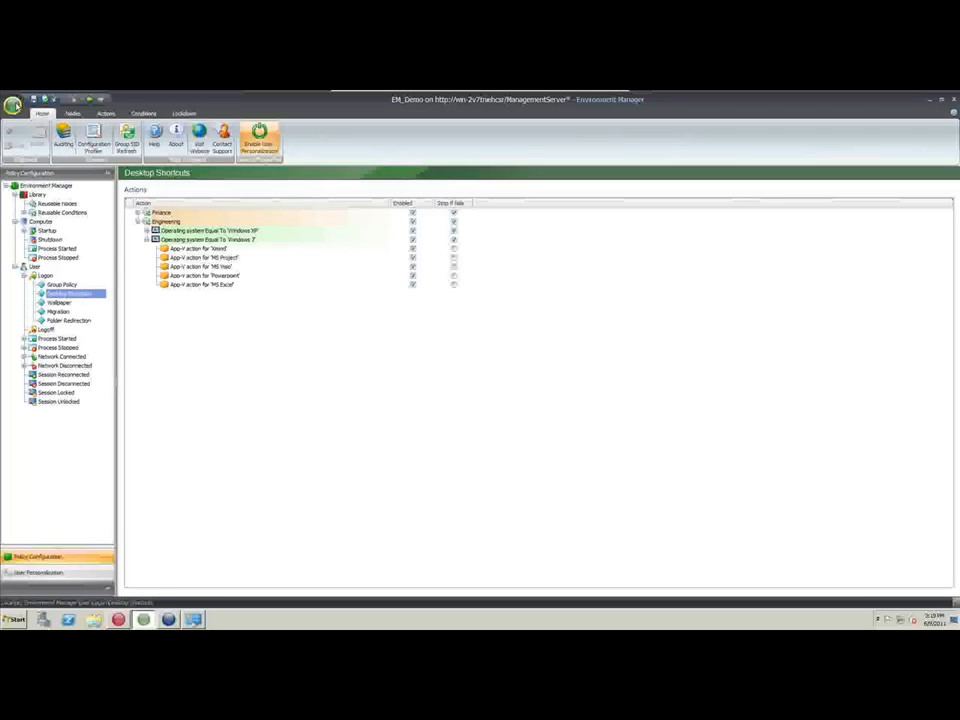
Save and unlock the EM_Demo configuration with Other as the reason.
click(11, 104)
mouse_move(46, 153)
mouse_move(70, 168)
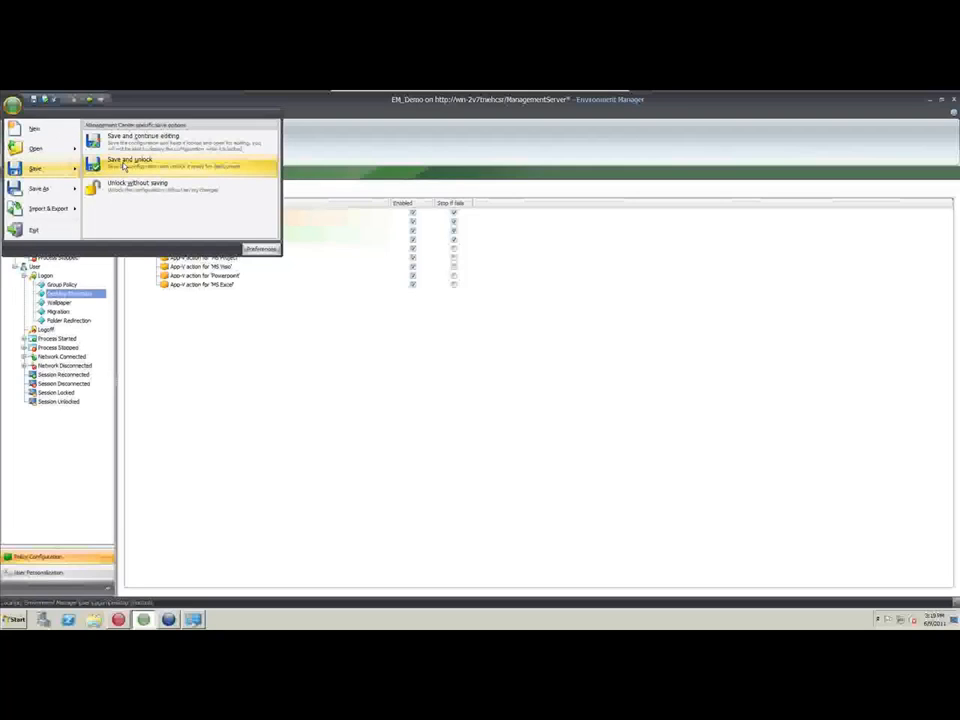
click(124, 167)
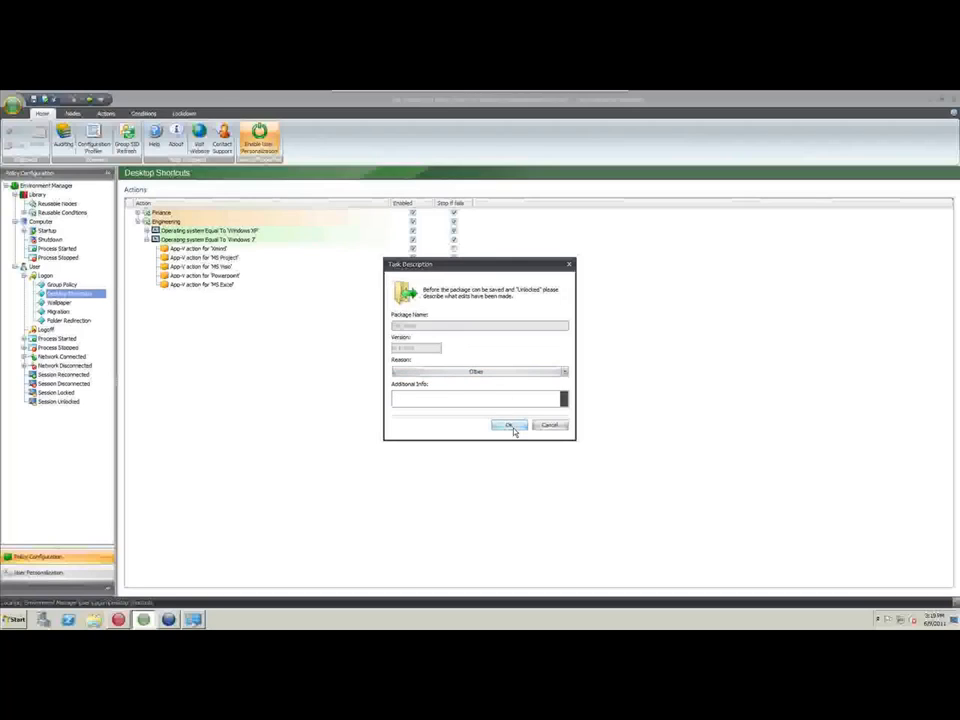
click(511, 426)
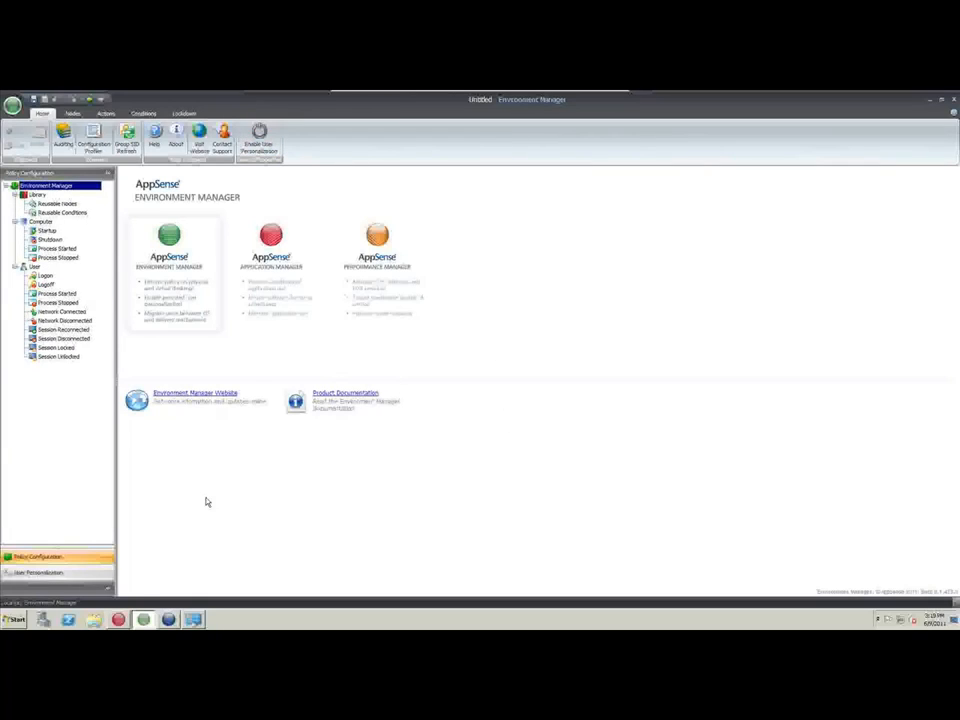
Switch to the Management Center console, check the package deployment on the Demo group's computers, and minimize the open consoles to reach the desktop.
click(168, 619)
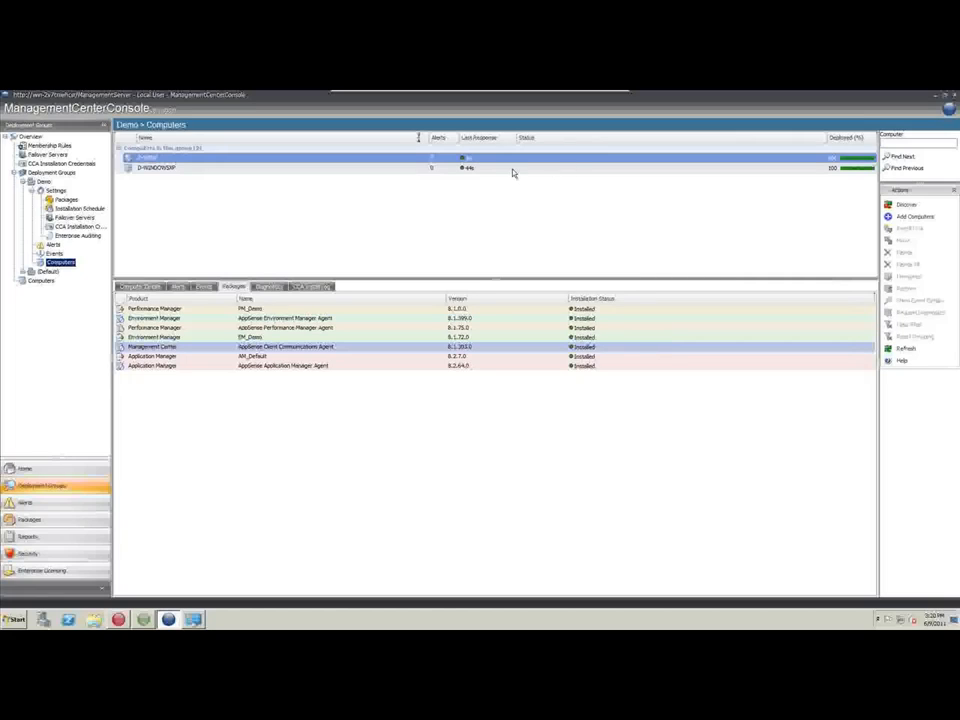
click(935, 99)
click(930, 100)
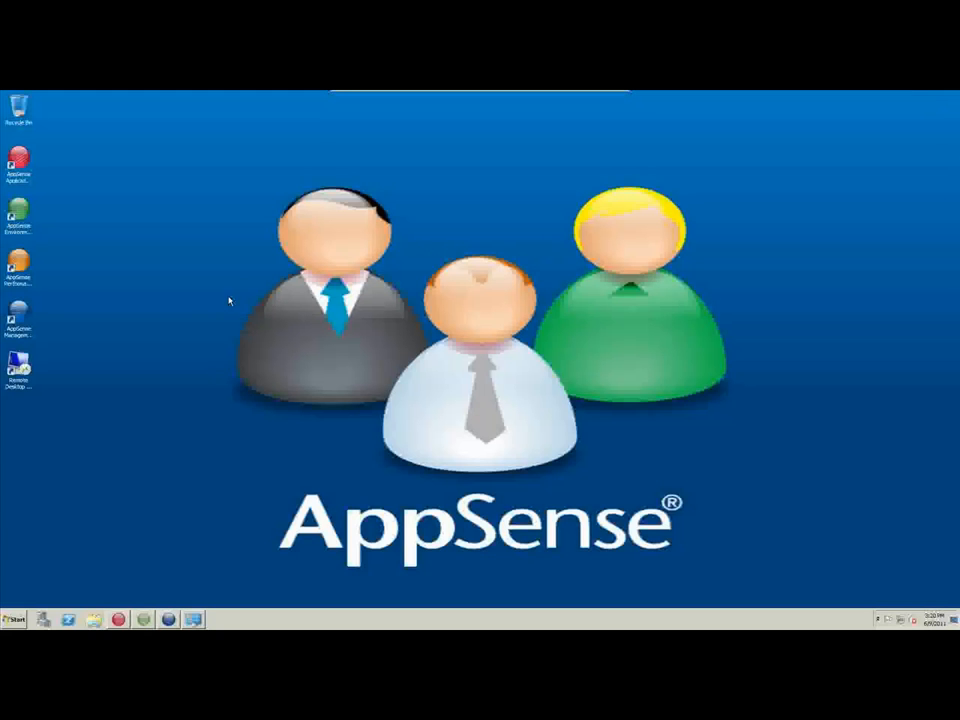
Open a Remote Desktop connection to 192.168.0.101 and sign in to the engineer account with its password.
double_click(18, 363)
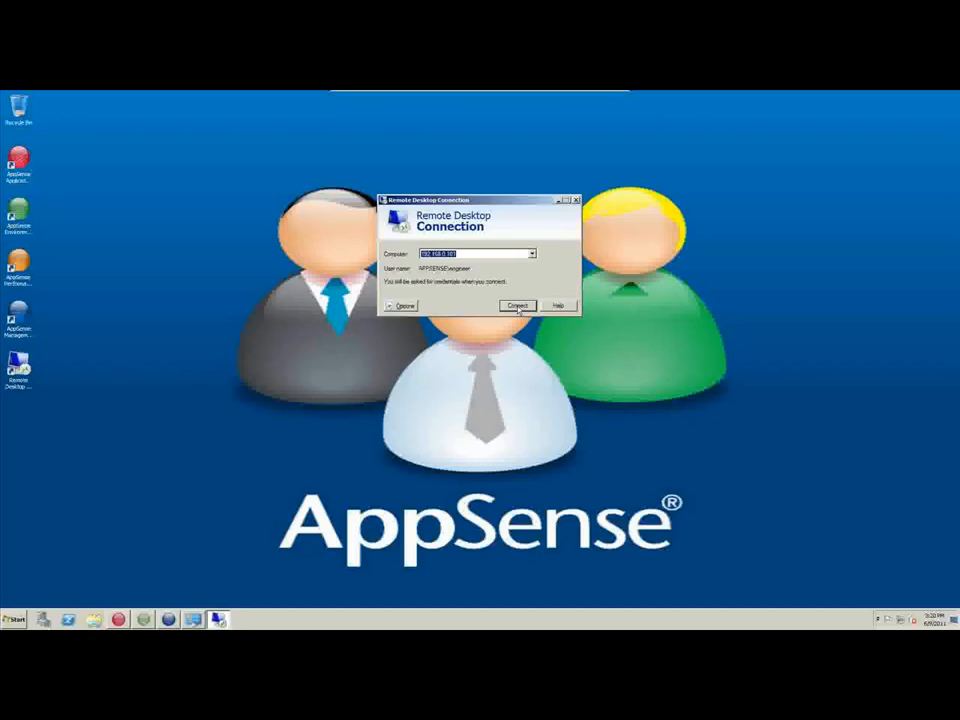
click(517, 307)
click(477, 233)
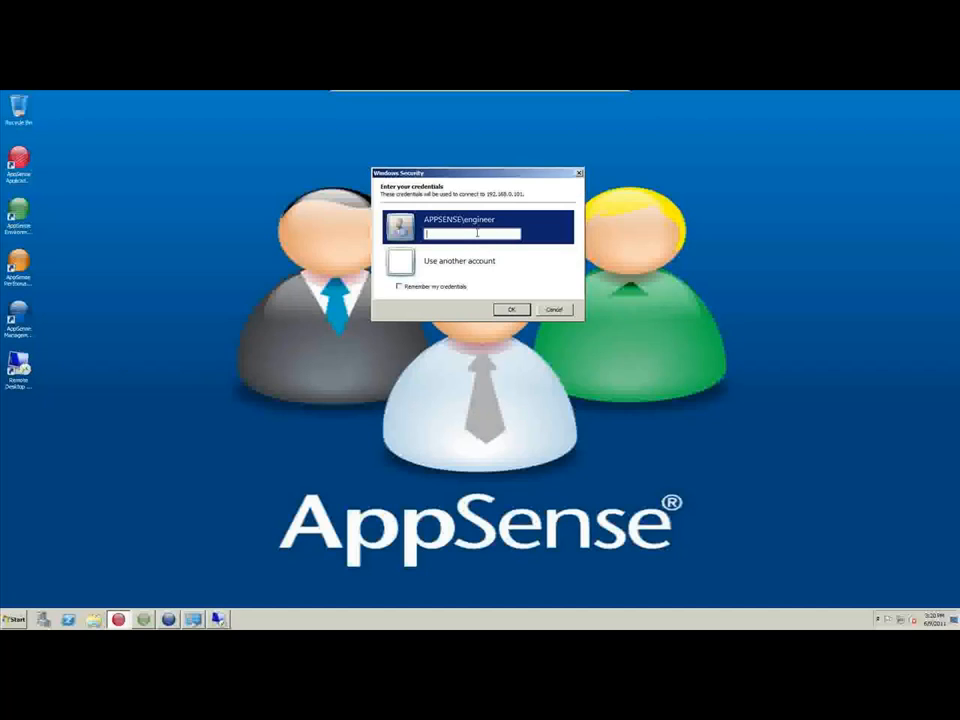
text(********)
key(Return)
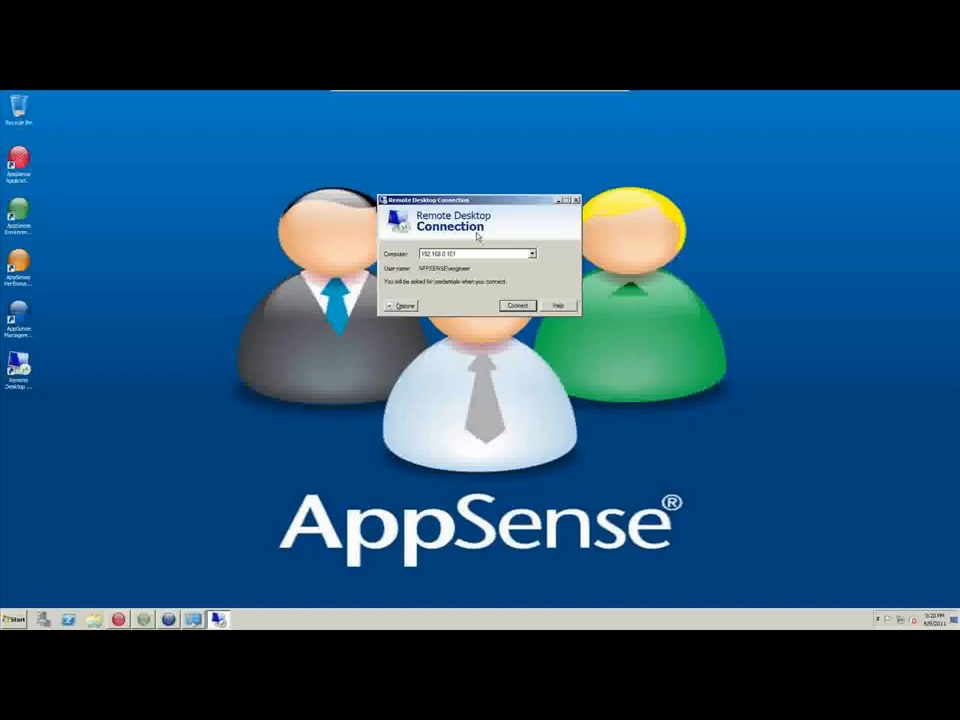
click(513, 309)
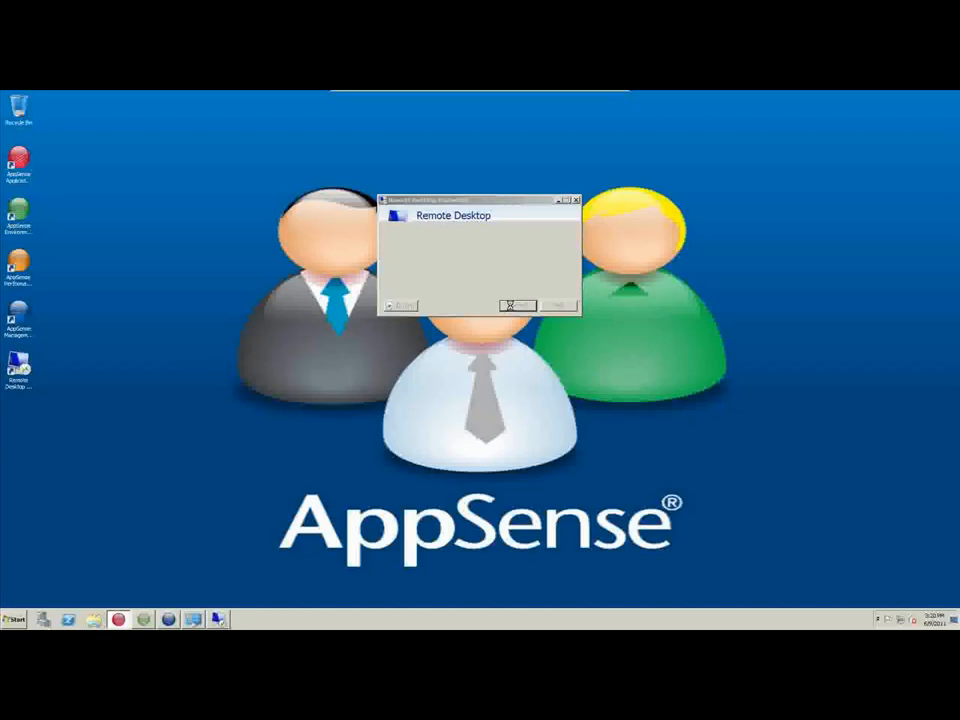
click(468, 234)
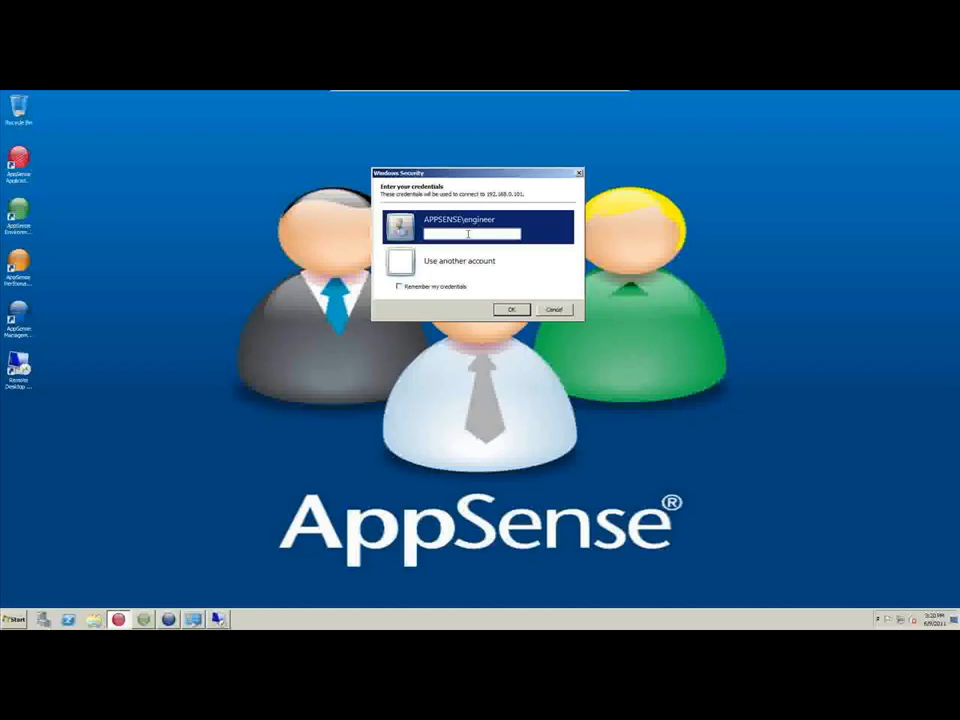
text(********)
key(Return)
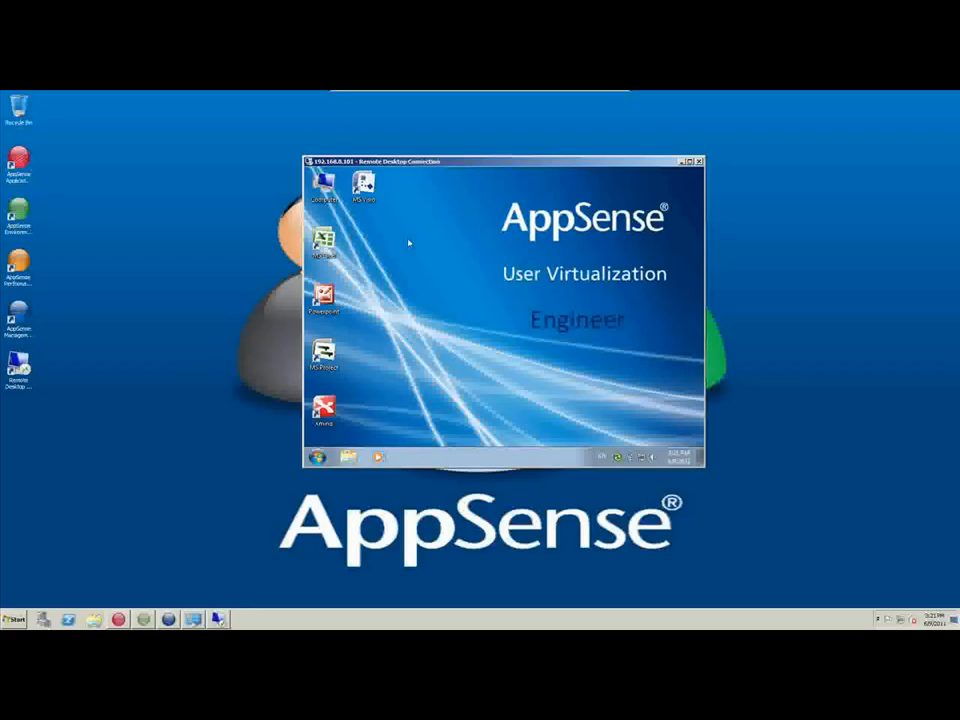
Launch MS Excel from its shortcut on the remote desktop and complete the Office welcome setup without using Microsoft Update.
mouse_move(334, 247)
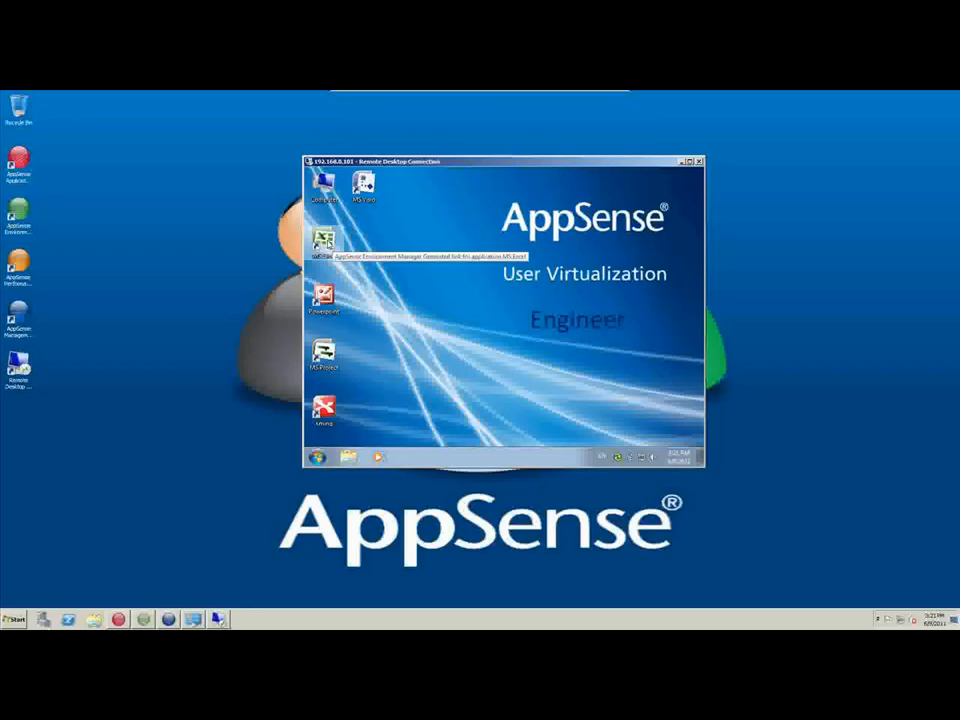
double_click(323, 240)
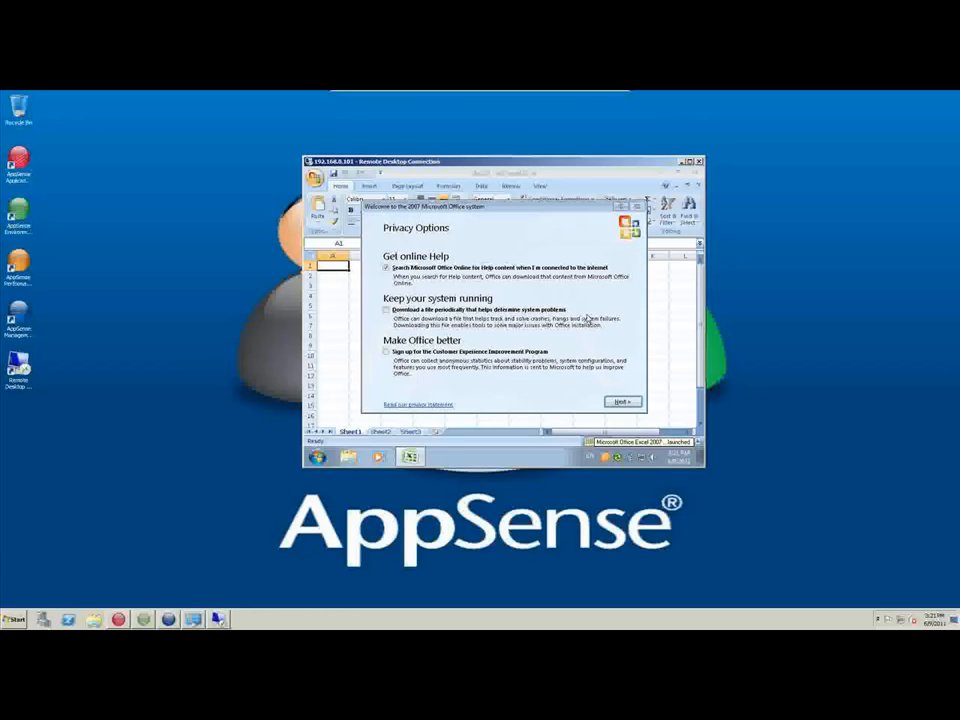
click(621, 401)
click(455, 320)
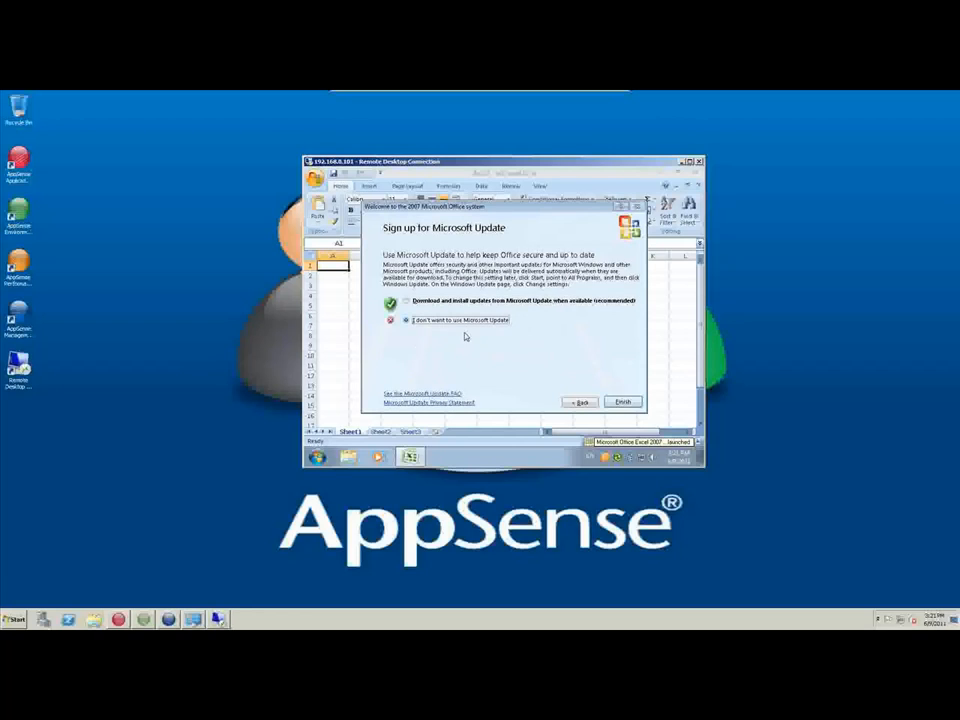
click(622, 401)
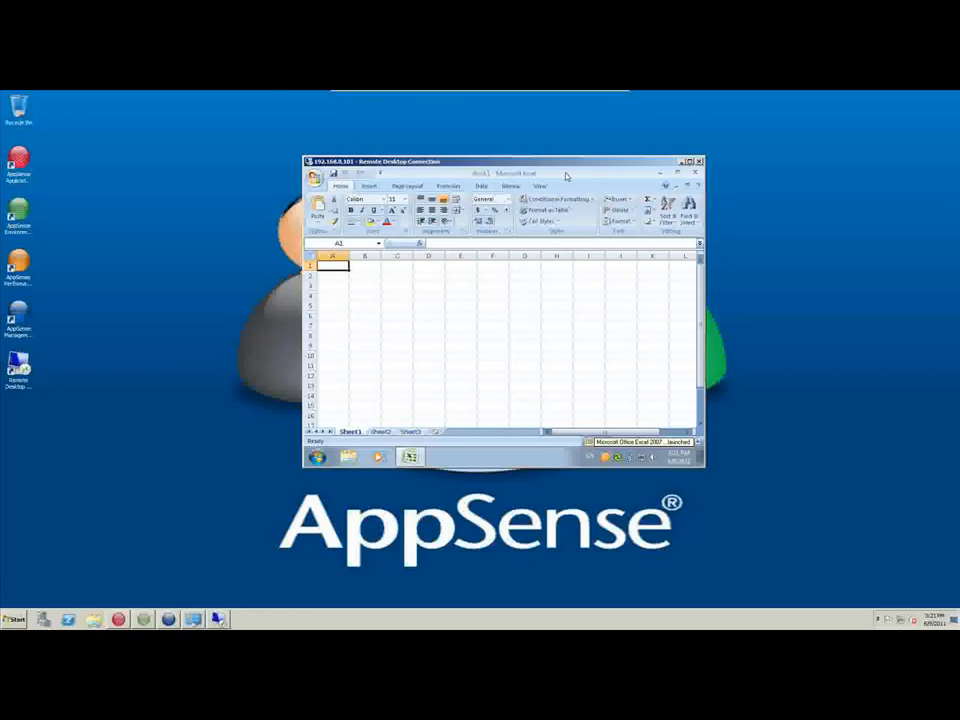
Restore the Excel window to a smaller size, move it over the remote desktop, and close Excel.
double_click(567, 177)
drag(540, 198, 568, 219)
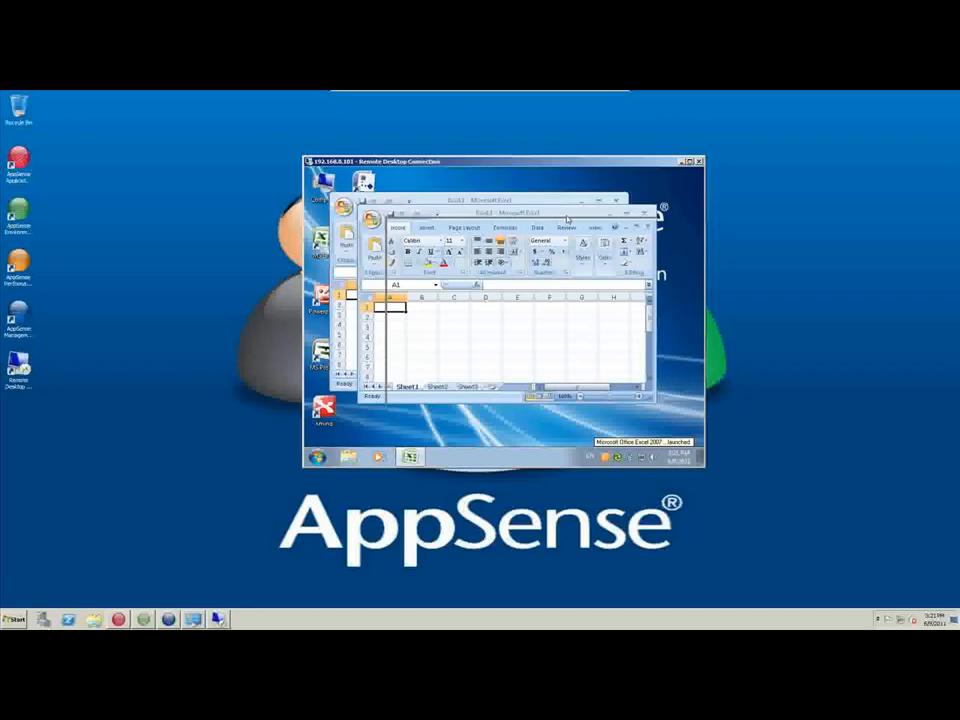
click(645, 214)
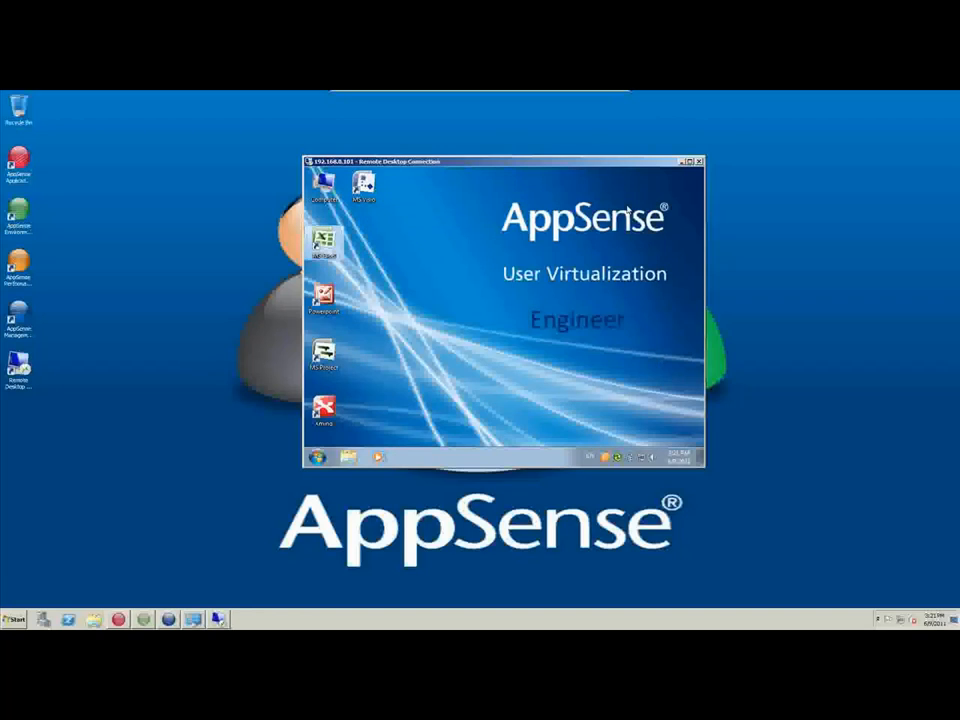